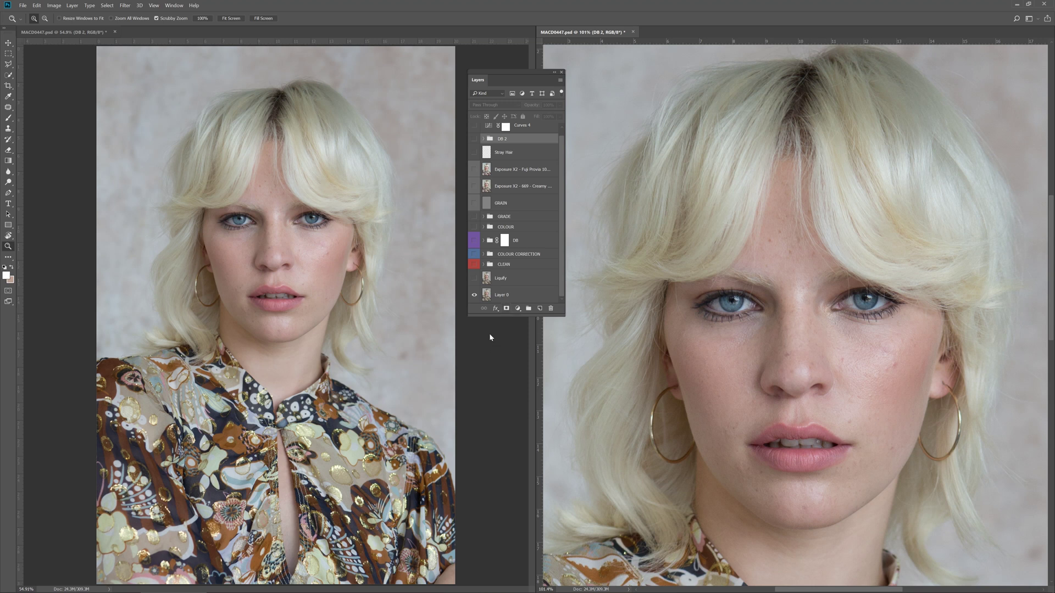
Make the Liquify layer visible, switching it off and on to compare the portrait before and after.
left_click(475, 279)
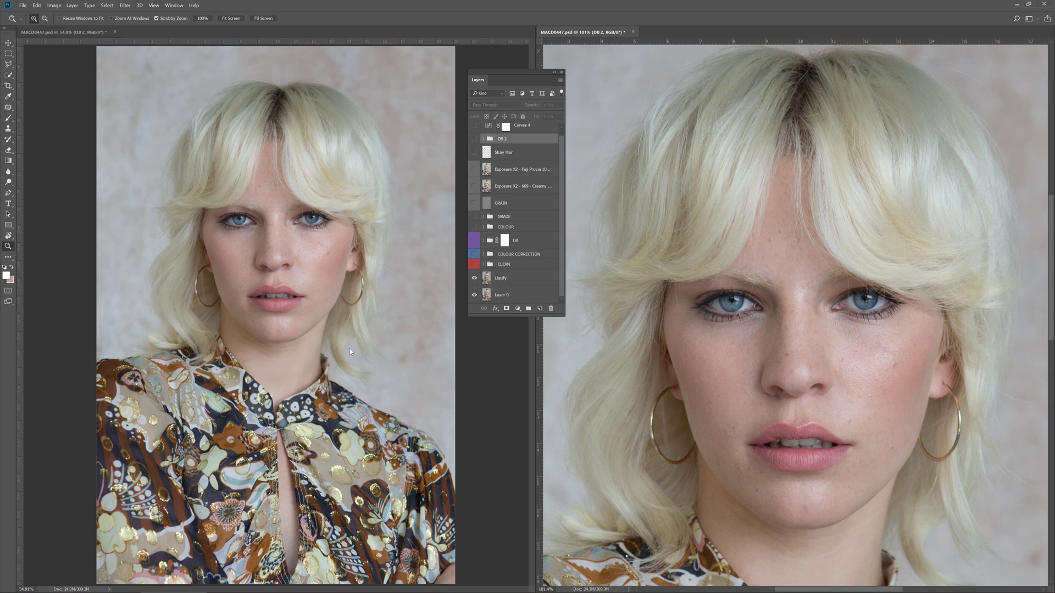
left_click(475, 280)
left_click(475, 281)
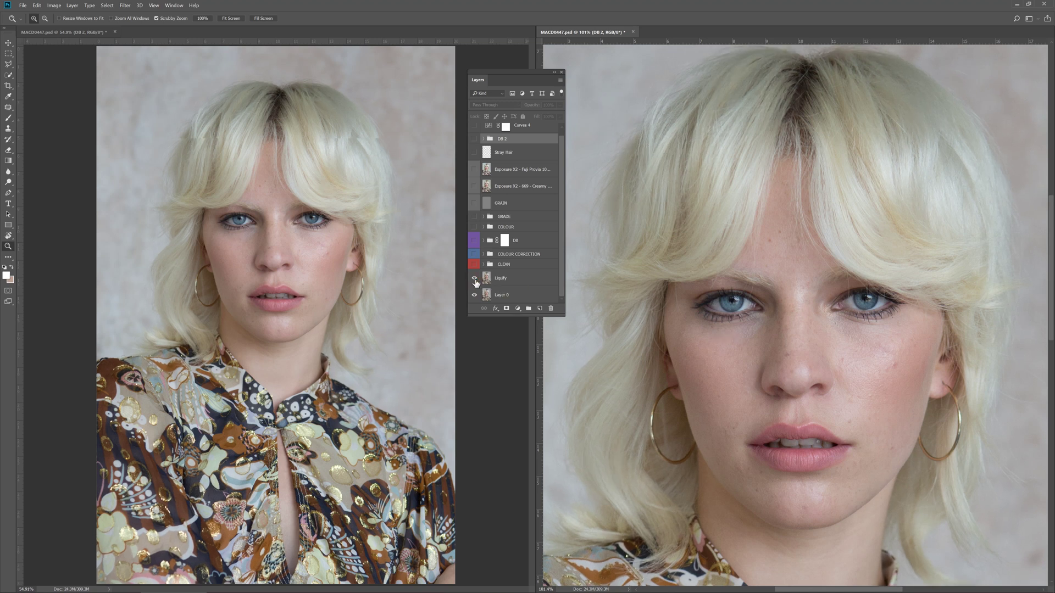
left_click(475, 280)
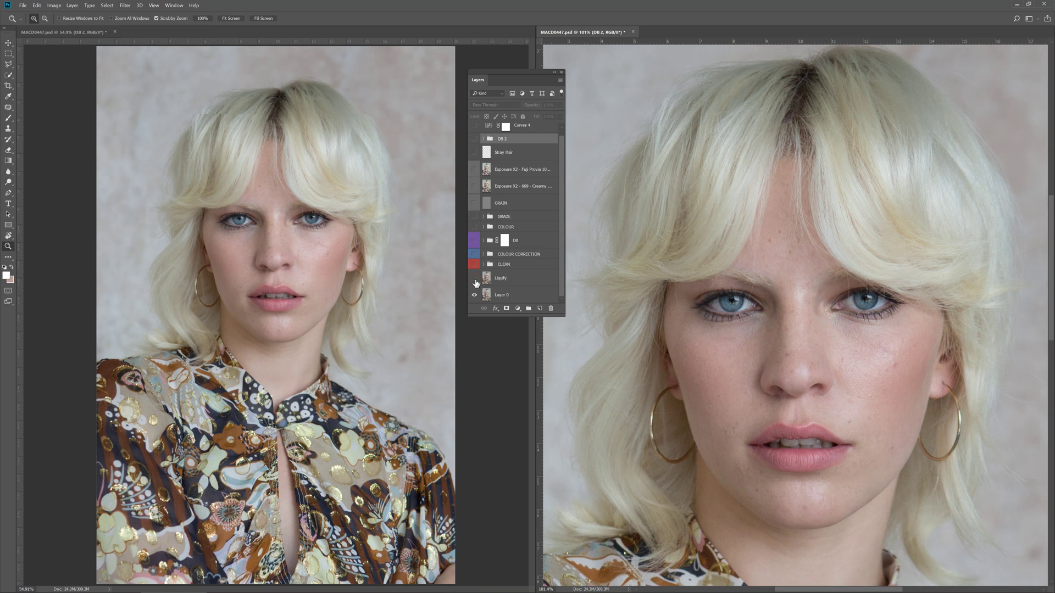
left_click(476, 281)
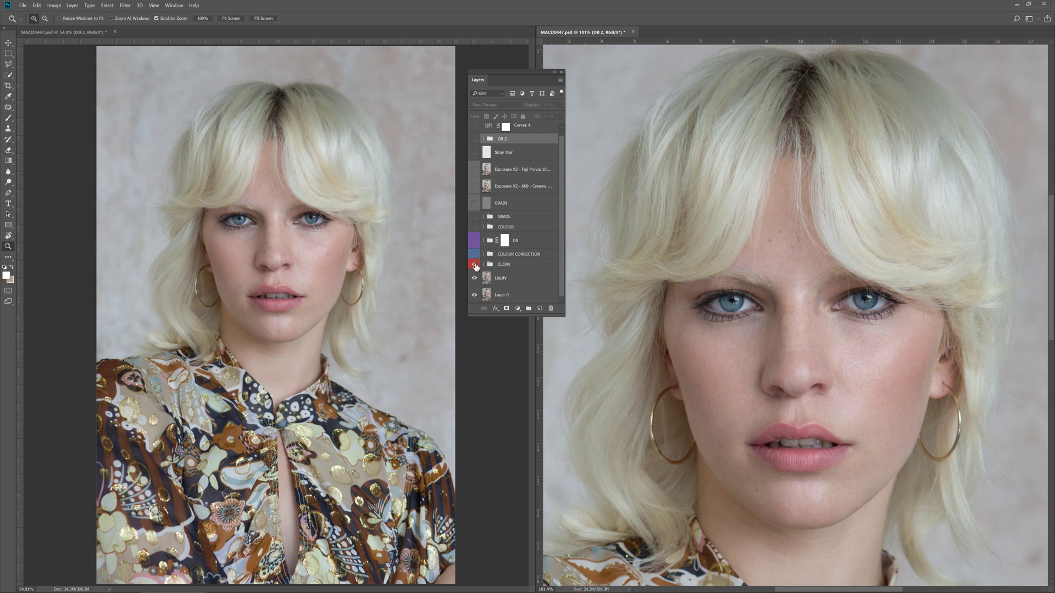
Show the CLEAN group and activate the Spot Healing Brush tool, comparing the skin with and without the cleanup.
left_click(475, 265)
right_click(8, 109)
left_click(31, 110)
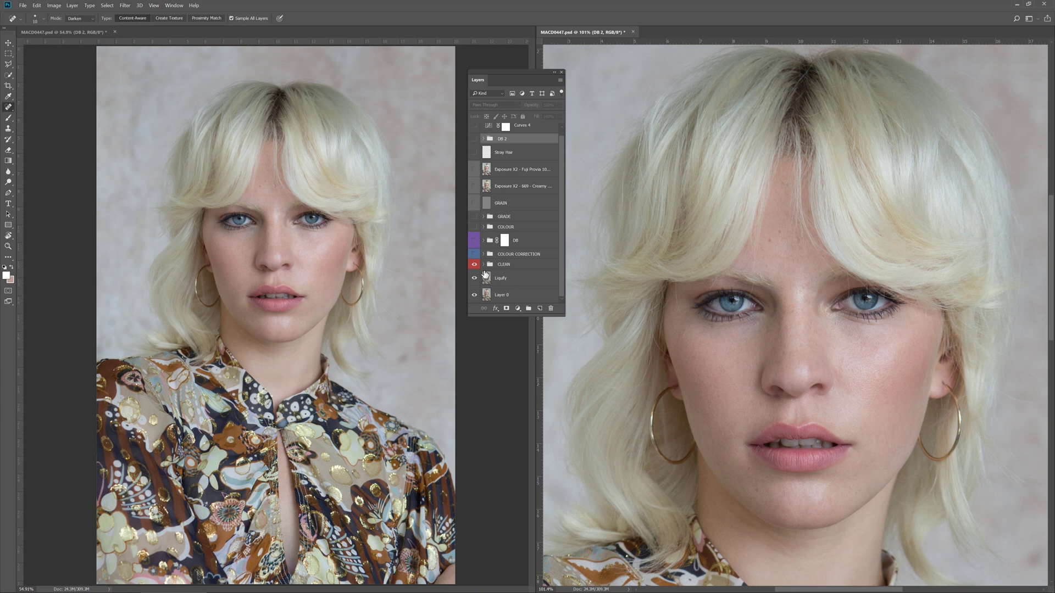
left_click(474, 264)
Show the COLOUR CORRECTION group, inspect its Layer 1 with the Brush tool active, and collapse the group.
left_click_drag(825, 396, 791, 331)
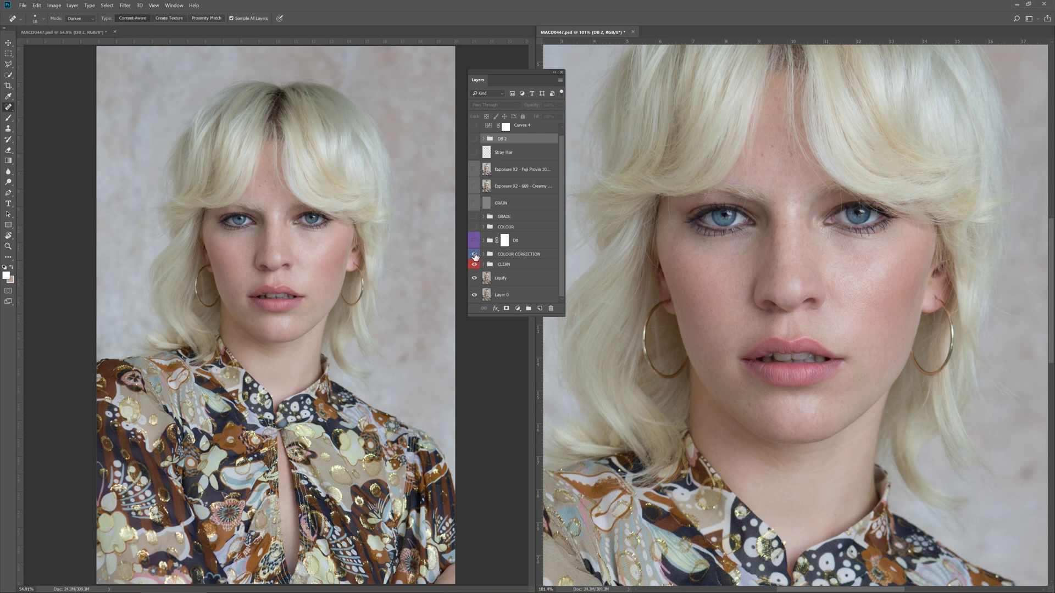
left_click(483, 254)
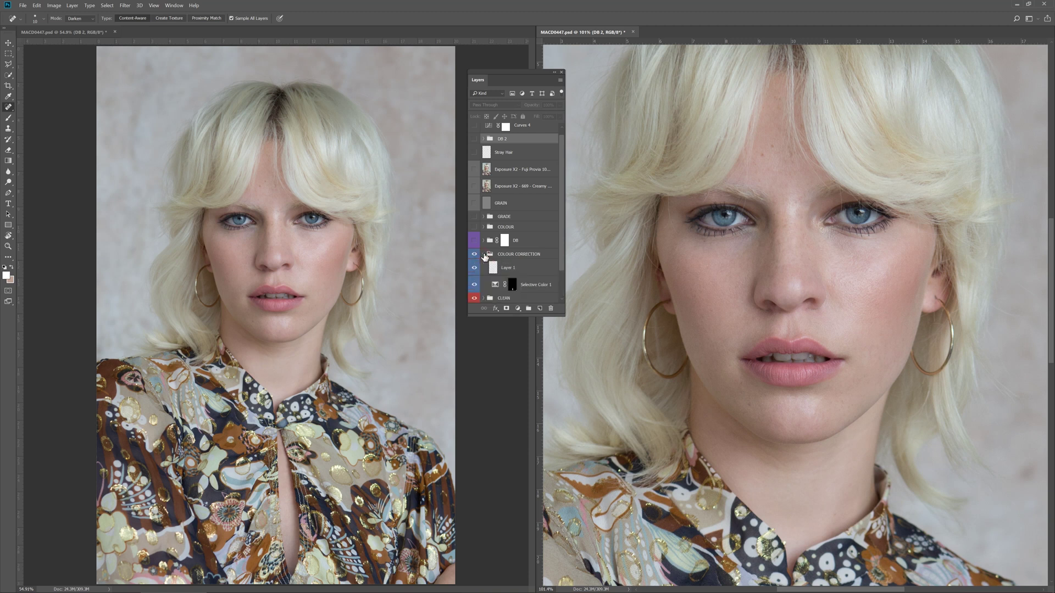
left_click_drag(562, 268, 567, 292)
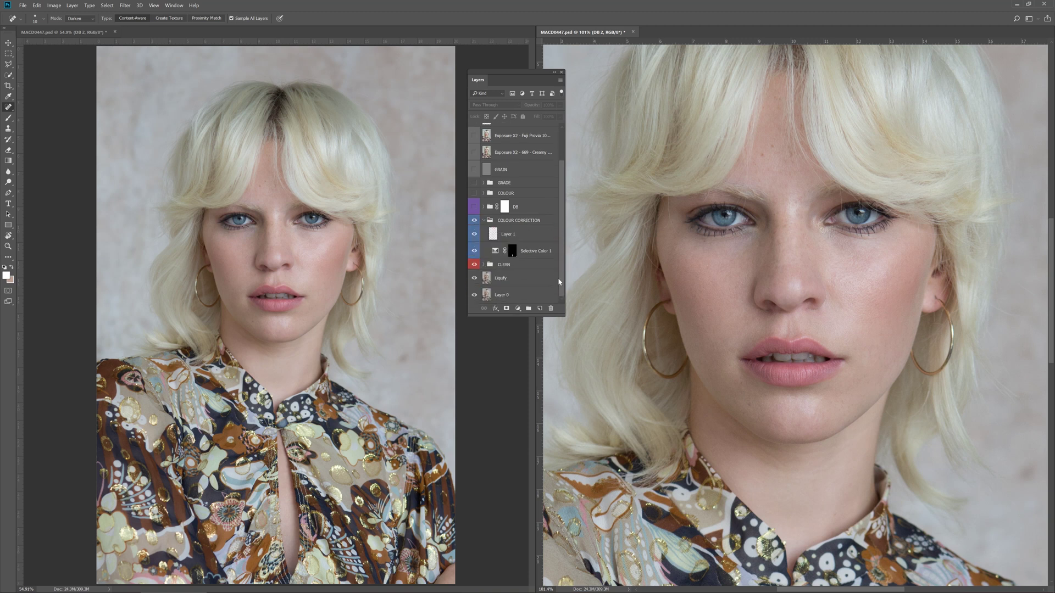
left_click(525, 240)
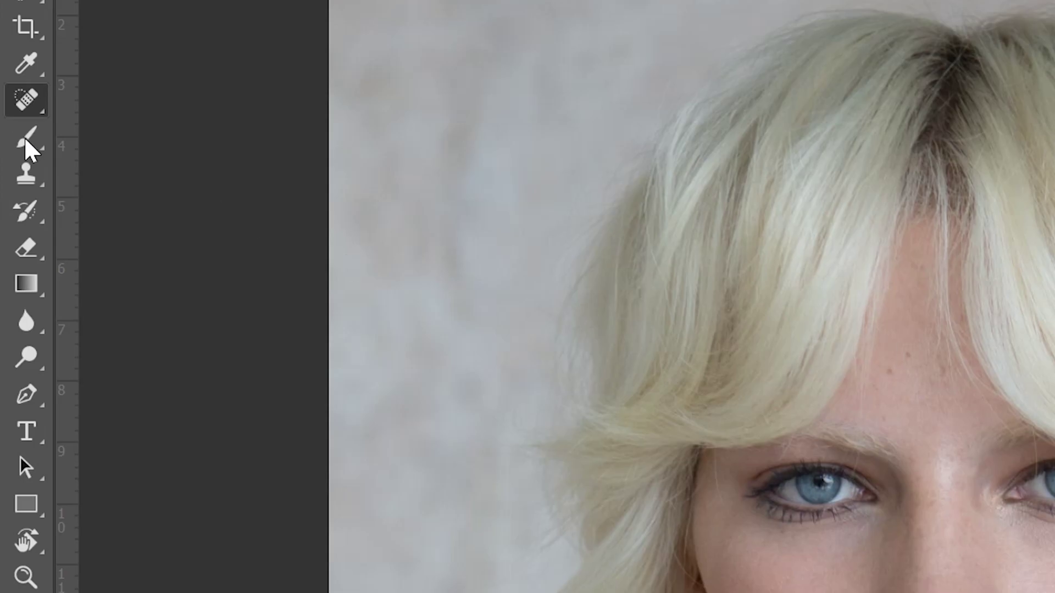
left_click(26, 141)
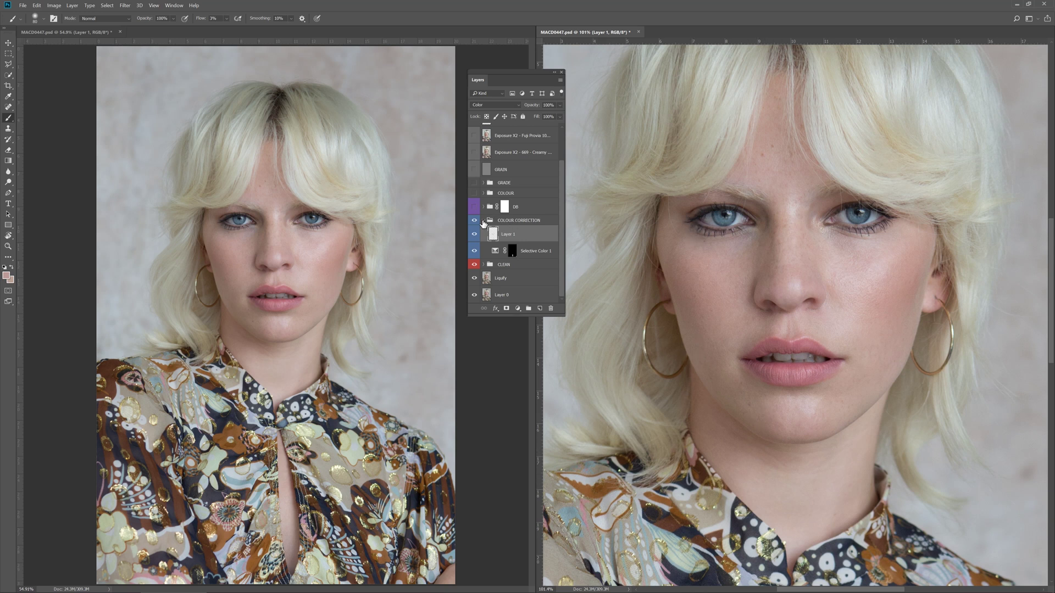
left_click(484, 220)
Show and expand the DB group, and select its burn and dodge curves layers.
left_click_drag(794, 263, 798, 350)
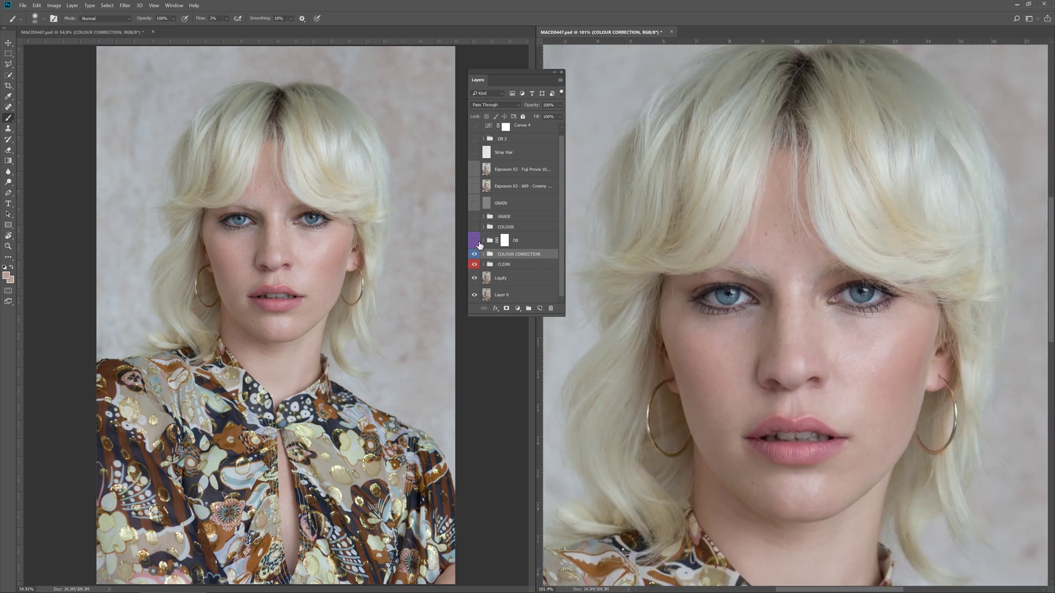
left_click(475, 242)
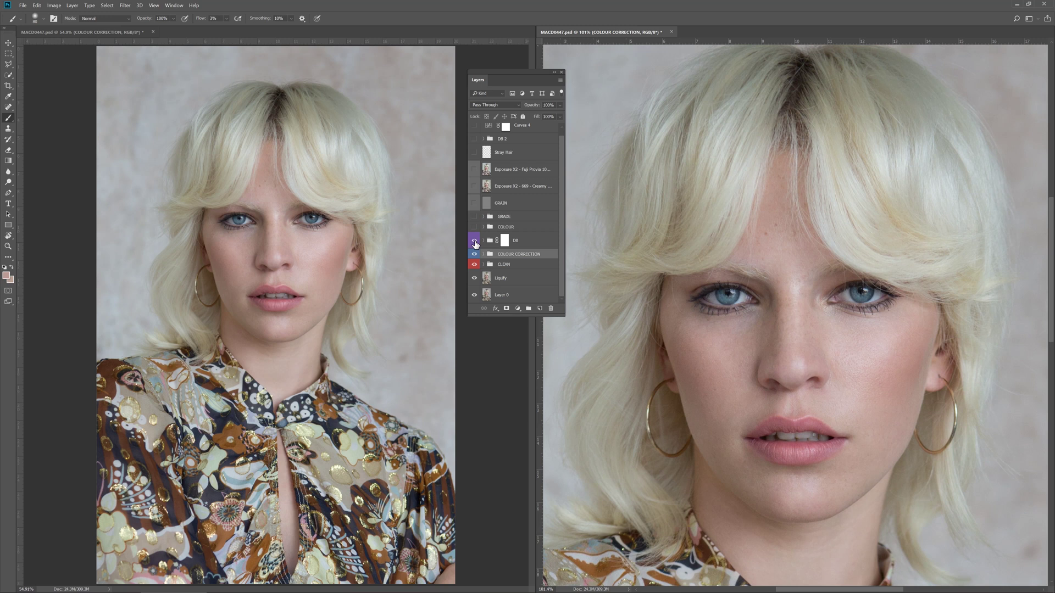
left_click(484, 241)
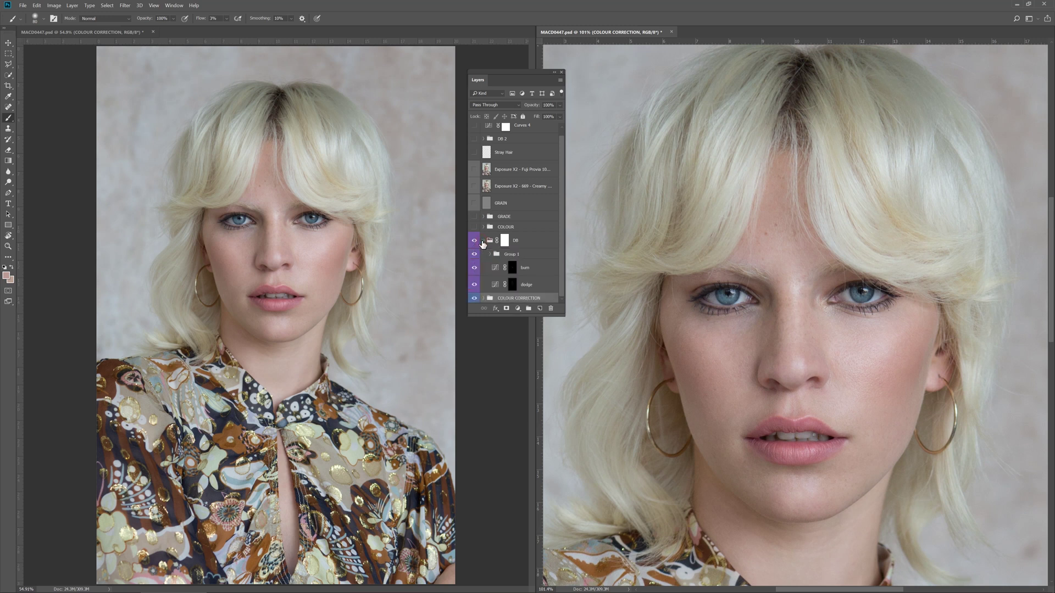
left_click_drag(566, 254, 566, 280)
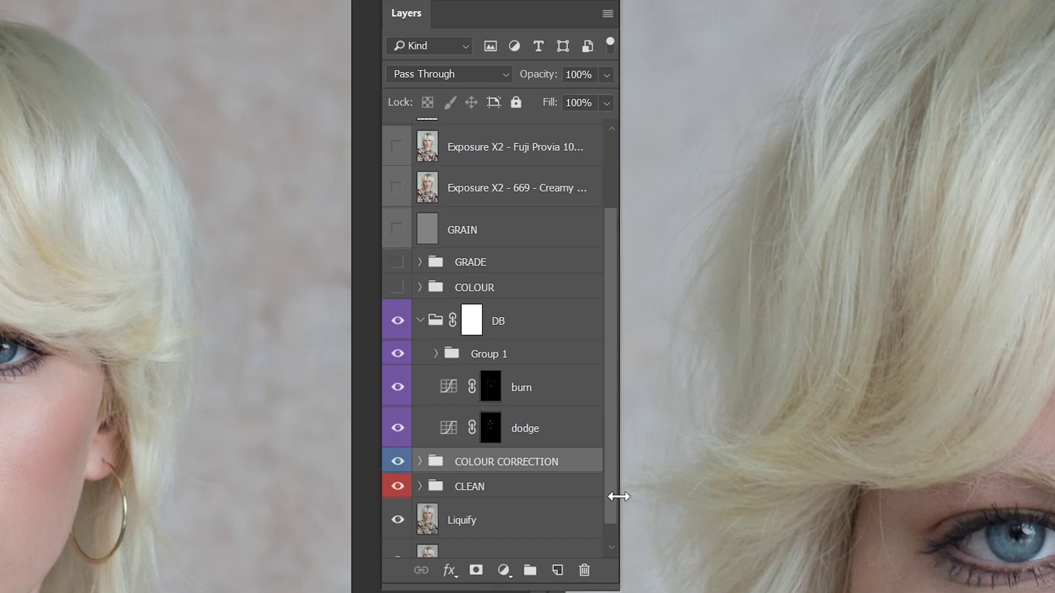
left_click(452, 434)
left_click(454, 390)
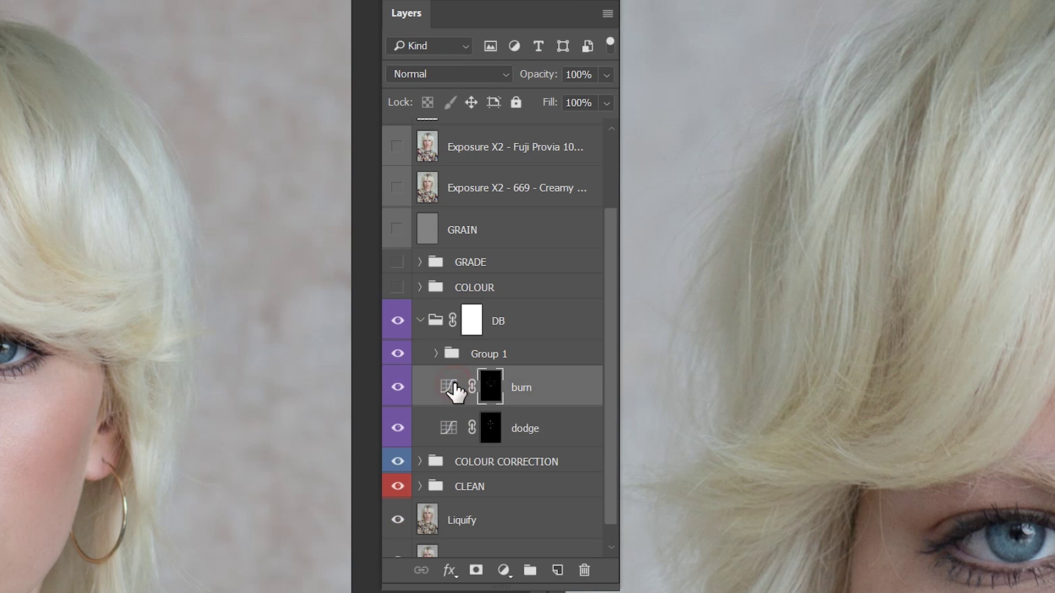
left_click(449, 435)
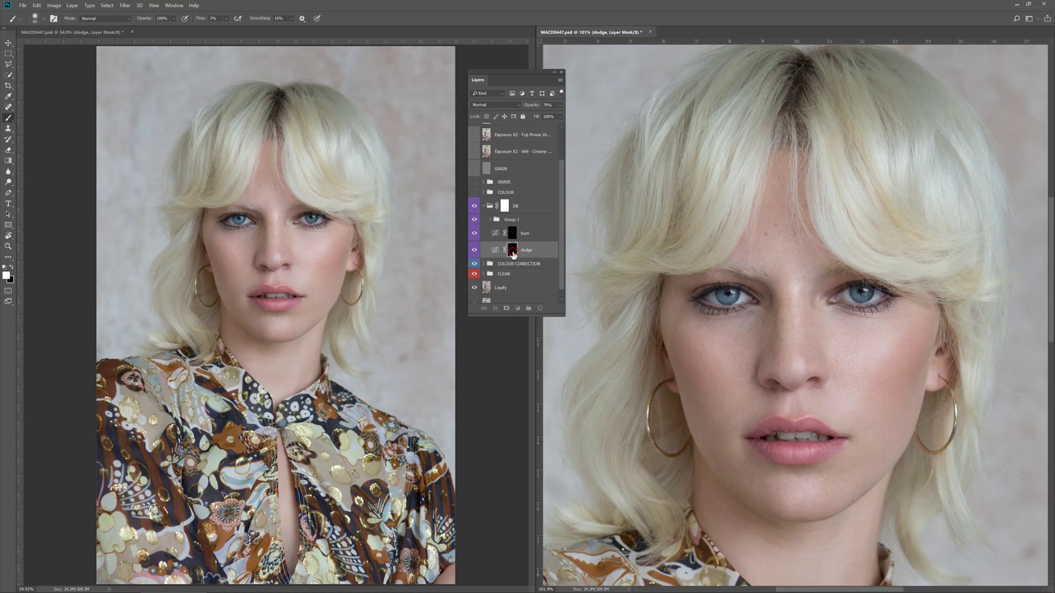
Display the dodge layer's mask on its own to examine the painted highlights, and return to the image.
left_click(490, 433, "alt")
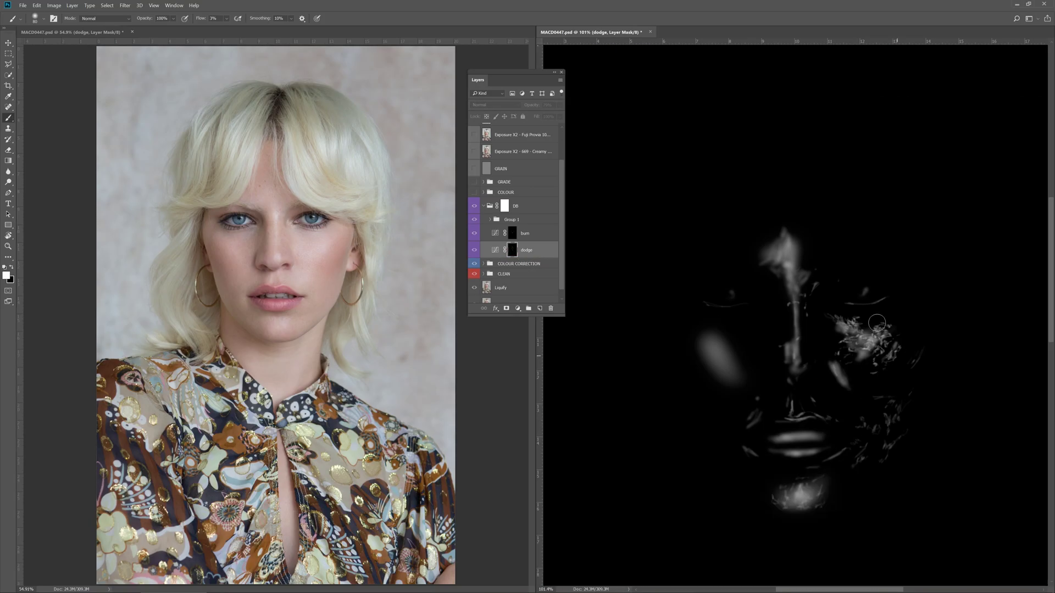
mouse_move(870, 338)
left_mouse_down()
mouse_move(883, 365)
mouse_move(889, 356)
mouse_move(875, 329)
left_mouse_up()
mouse_move(861, 338)
left_mouse_down()
mouse_move(867, 325)
mouse_move(859, 348)
left_mouse_up()
left_click(476, 251)
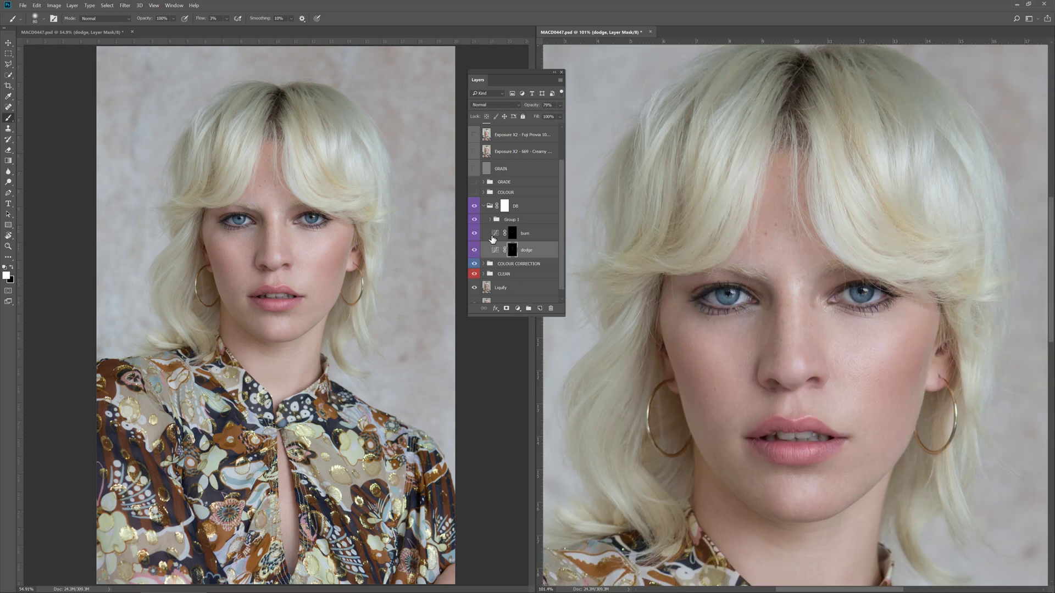
Display the burn layer's mask on its own to examine the painted shadow areas, and return to the image.
left_click(474, 234, "alt")
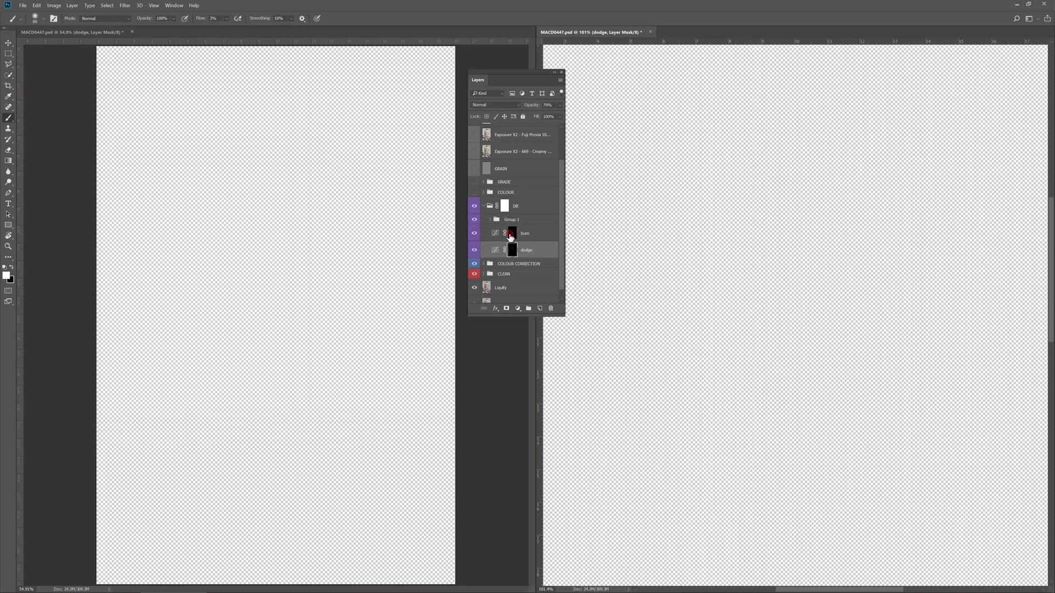
left_click(475, 234, "alt")
left_click(512, 233, "alt")
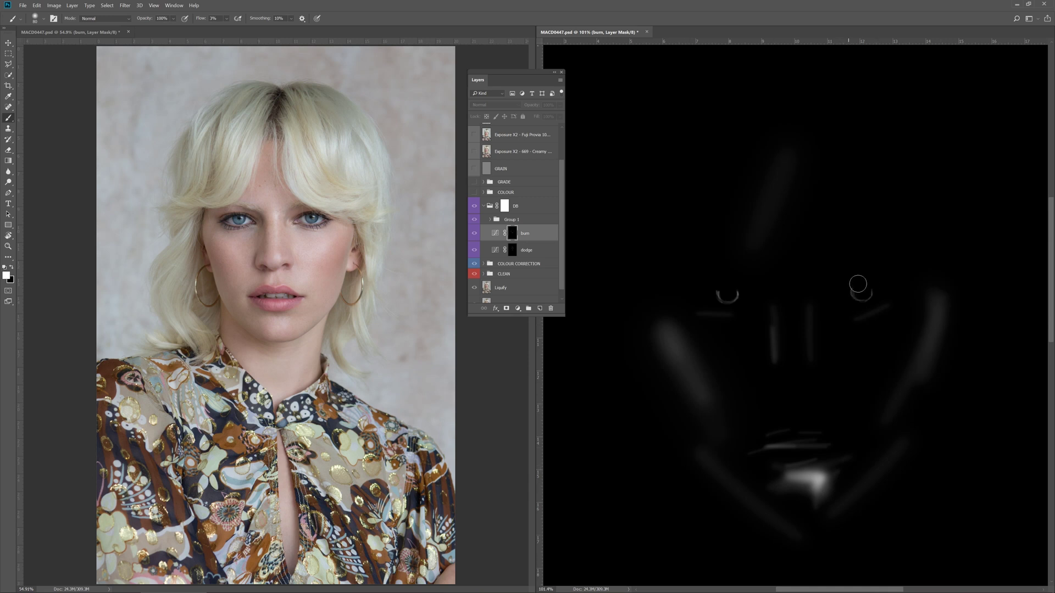
left_click(475, 236)
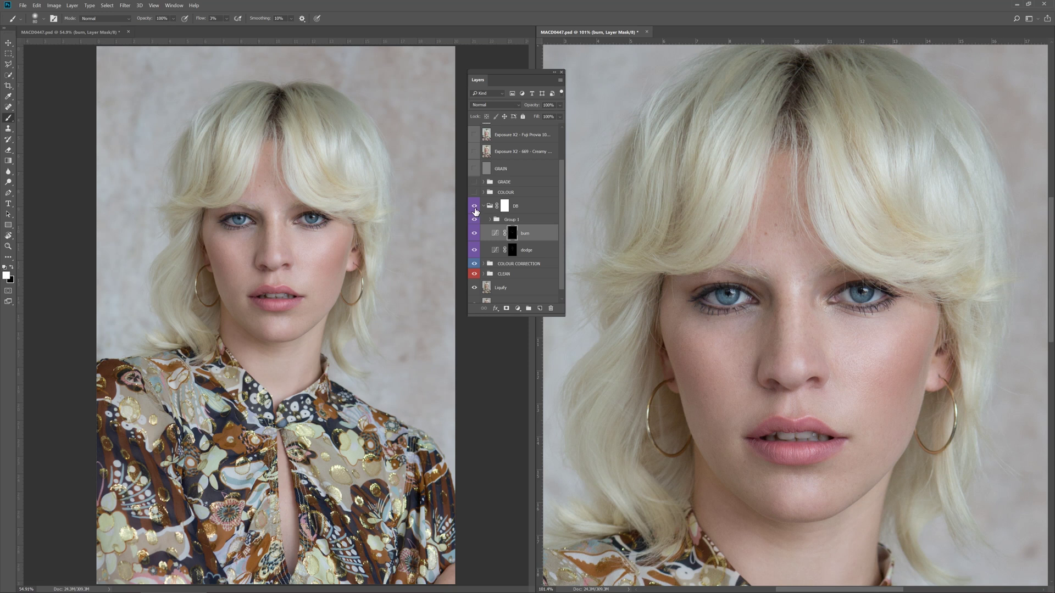
Toggle the DB group's visibility repeatedly to compare the face with and without dodging and burning.
left_click(475, 207)
left_click(475, 209)
left_click(475, 208)
left_click(475, 208)
left_click(475, 208)
left_click(475, 208)
left_click(475, 208)
left_click(475, 208)
left_click(475, 210)
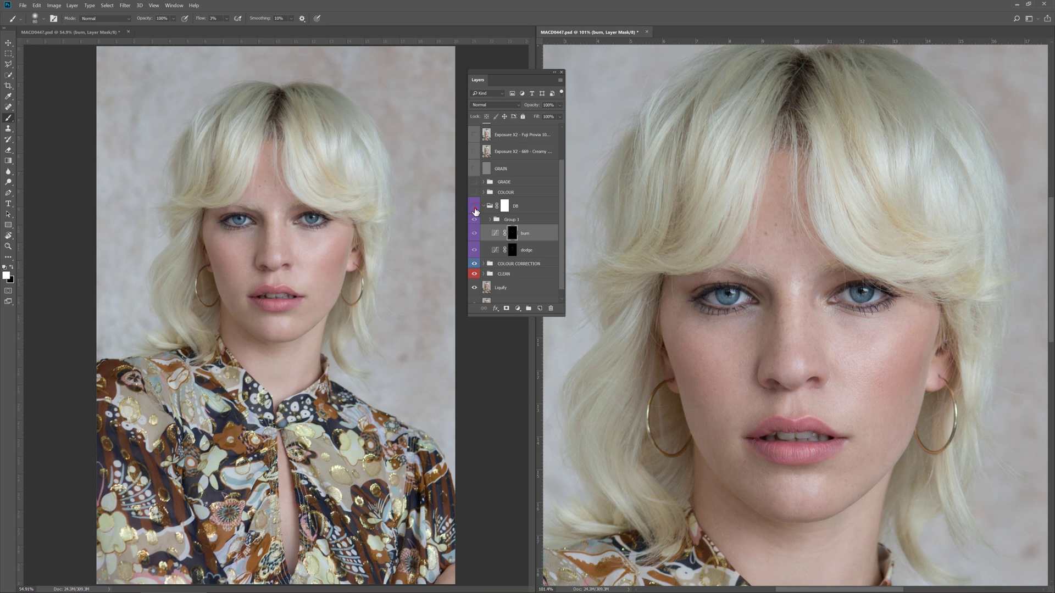
left_click(475, 209)
Show the COLOUR group and expand it to reveal its adjustment layers.
scroll(488, 234, "up", 1)
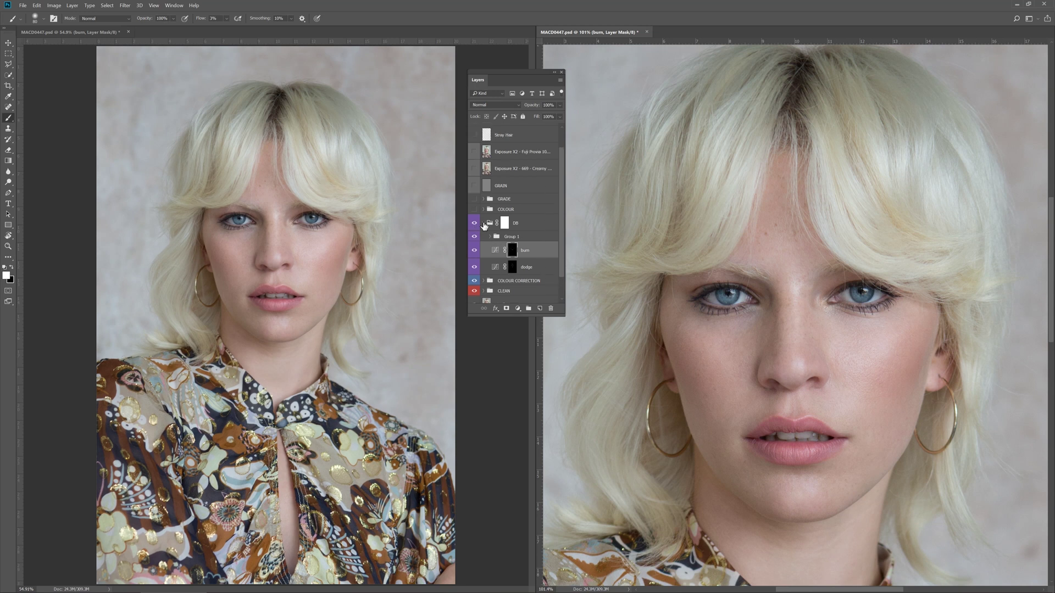
left_click(475, 209)
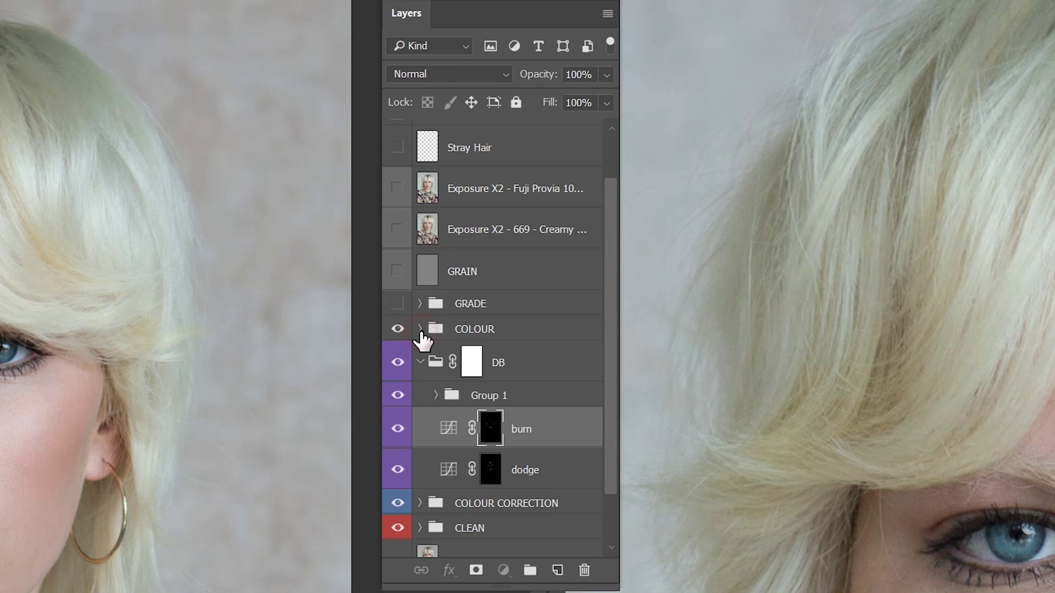
left_click(483, 209)
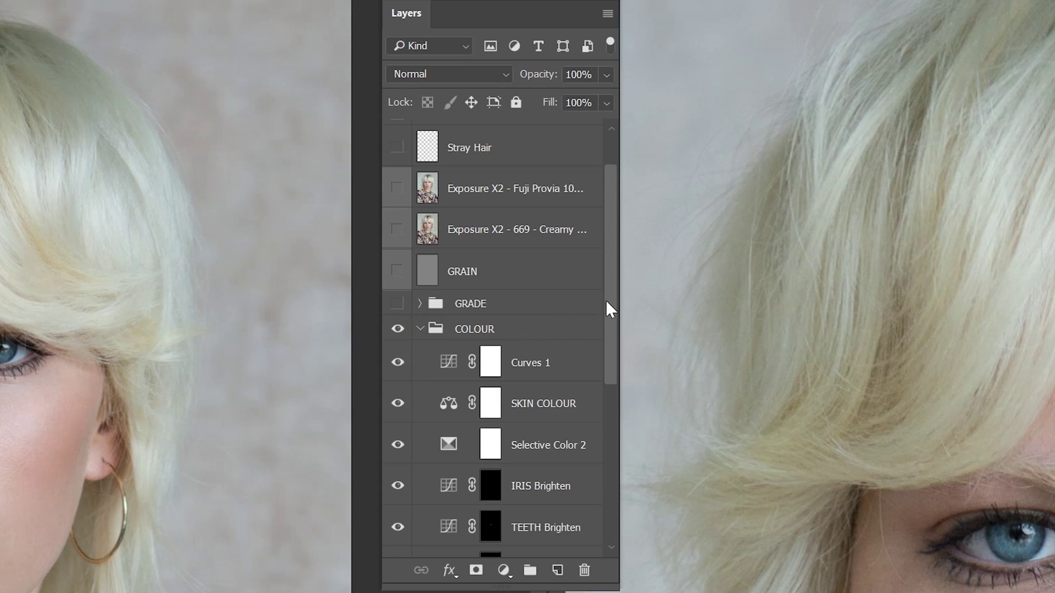
left_click_drag(615, 309, 618, 371)
Hide the Curves 1, SKIN COLOUR, Selective Color 2, IRIS Brighten and TEETH Brighten layers in the COLOUR group.
left_click(399, 247)
left_click(398, 283)
left_click(398, 325)
left_click(398, 365)
left_click(397, 408)
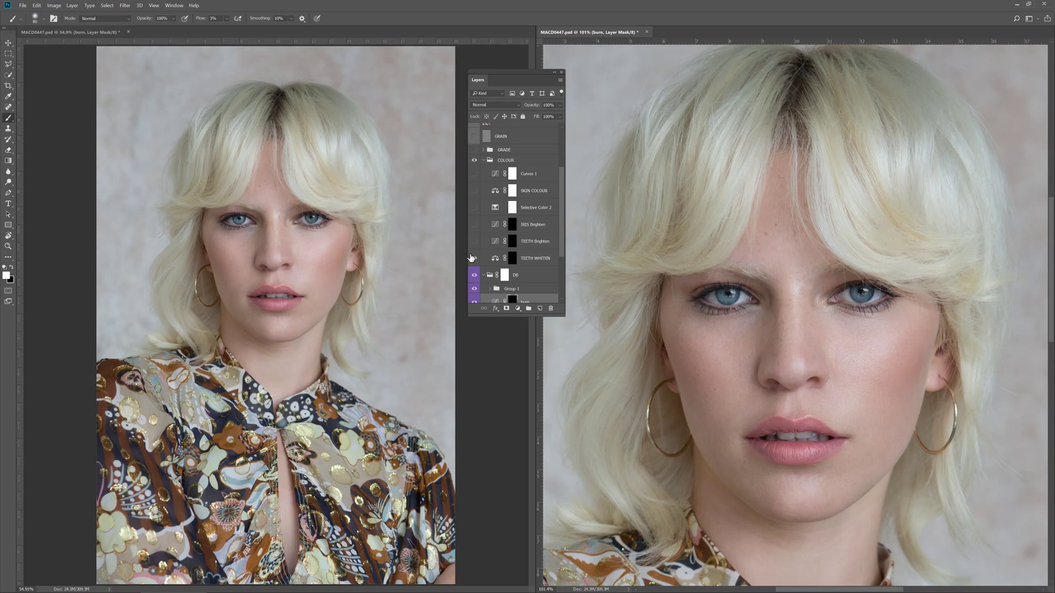
Select the TEETH WHITEN layer and toggle its visibility with the mouth in close-up to compare the teeth.
left_click(542, 265)
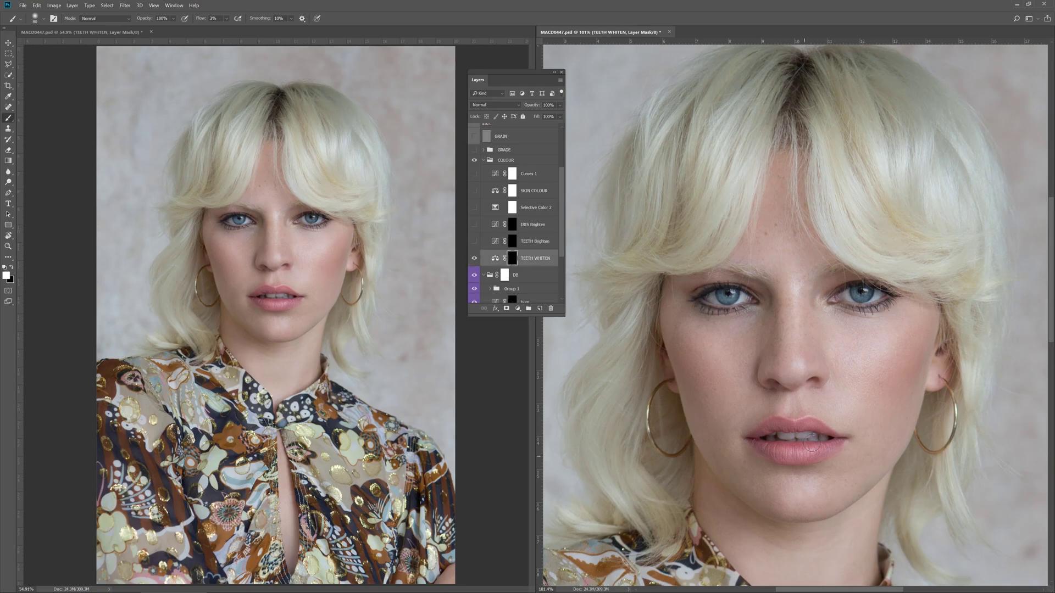
left_click(474, 258)
key("z")
left_click_drag(813, 437, 825, 438)
left_click_drag(850, 369, 832, 352)
scroll(829, 337, "down", 3)
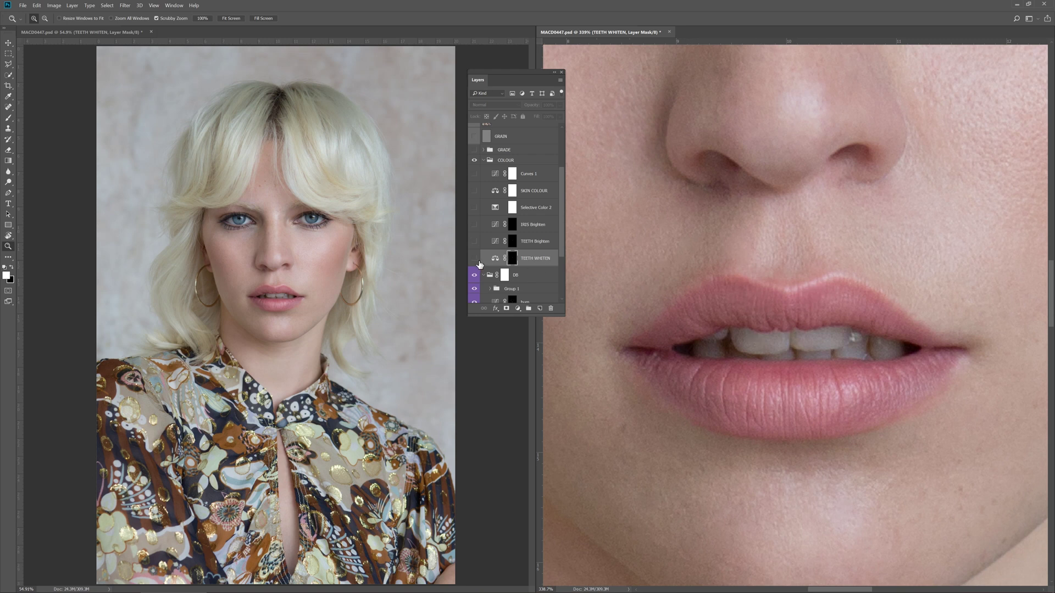
left_click(475, 259)
Open the TEETH WHITEN layer's Color Balance settings below the layer list and review its tone ranges, ending on Midtones.
left_click(496, 259)
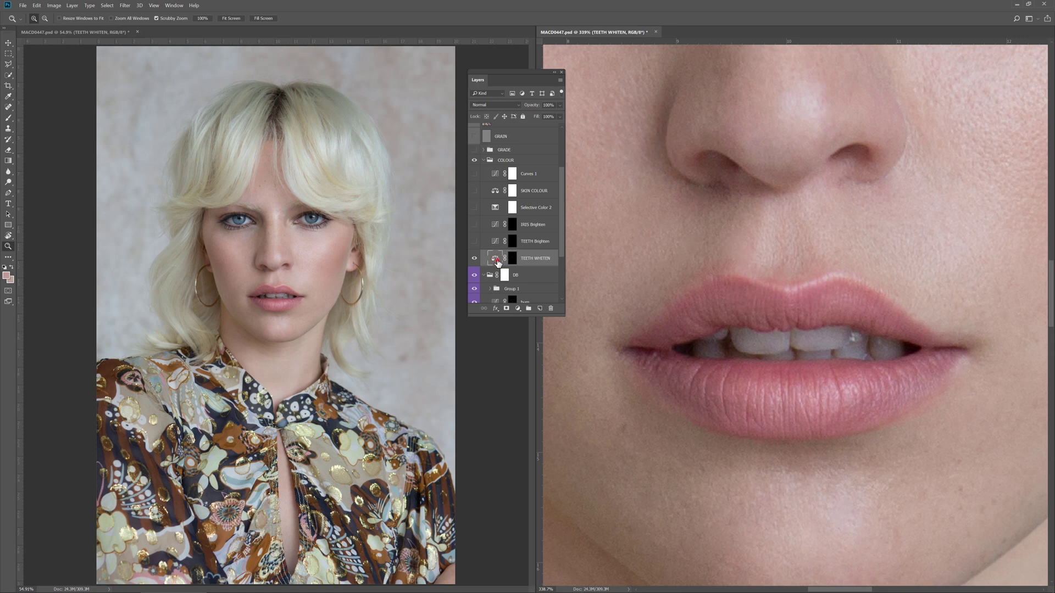
double_click(496, 261)
left_click_drag(990, 194, 517, 326)
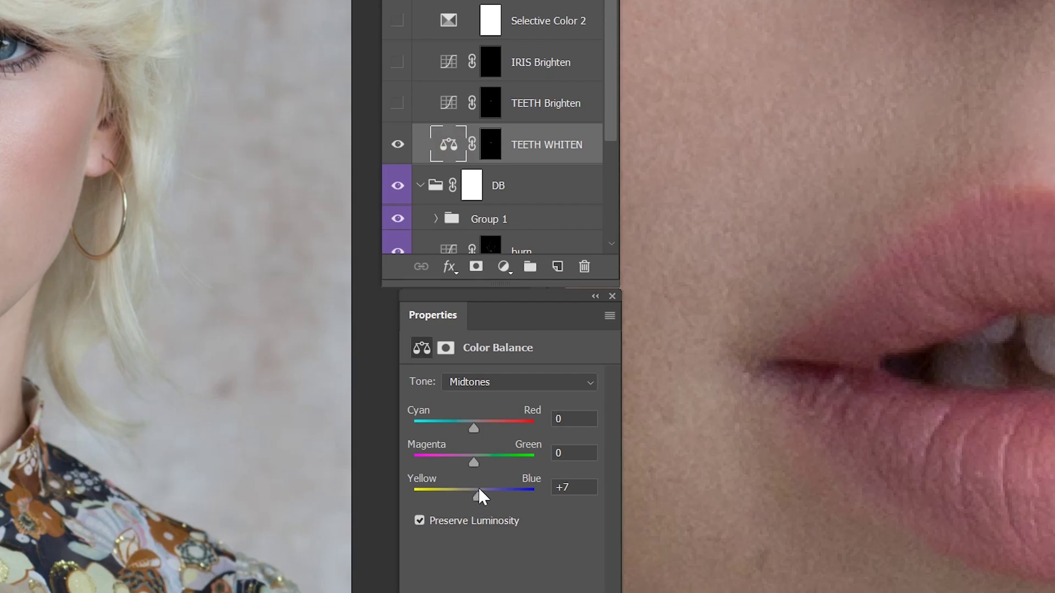
key("alt+3")
left_click(504, 387)
left_click(504, 400)
left_click(506, 388)
left_click(507, 417)
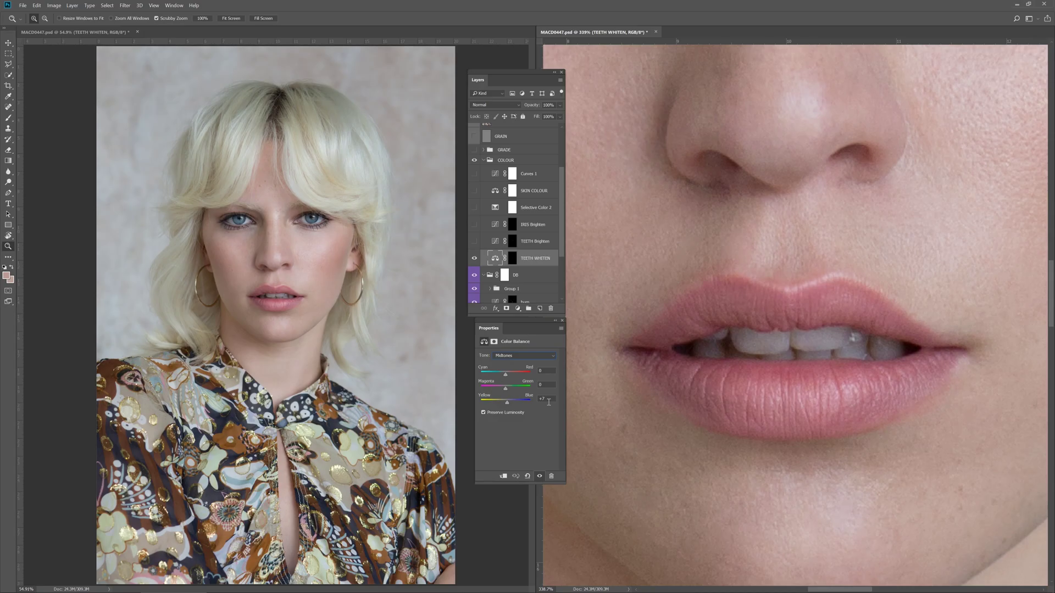
Show the TEETH Brighten layer, review its curve, and display its mask on its own.
left_click(474, 243)
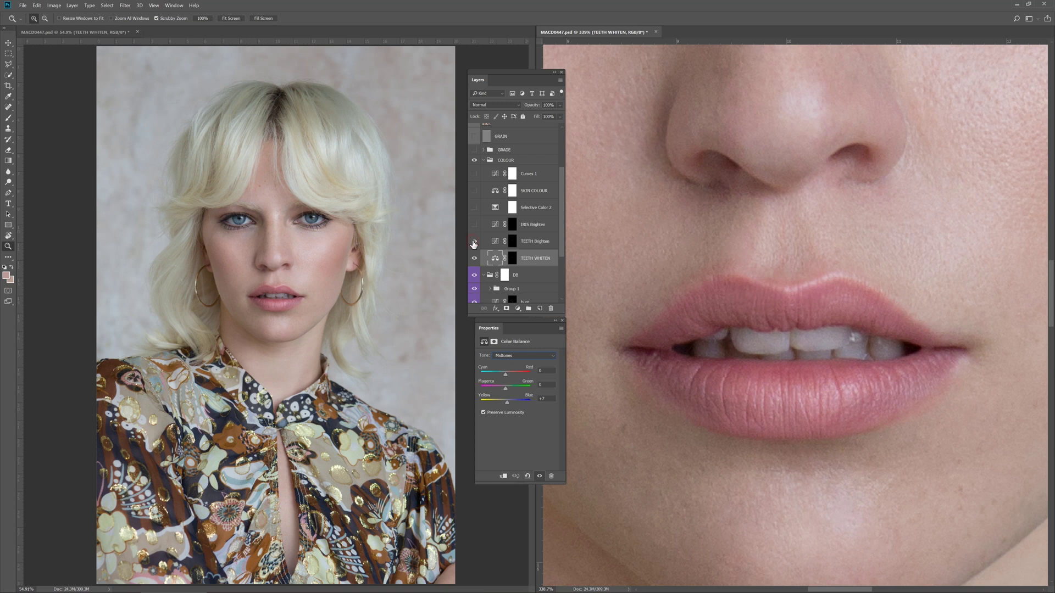
left_click(495, 242)
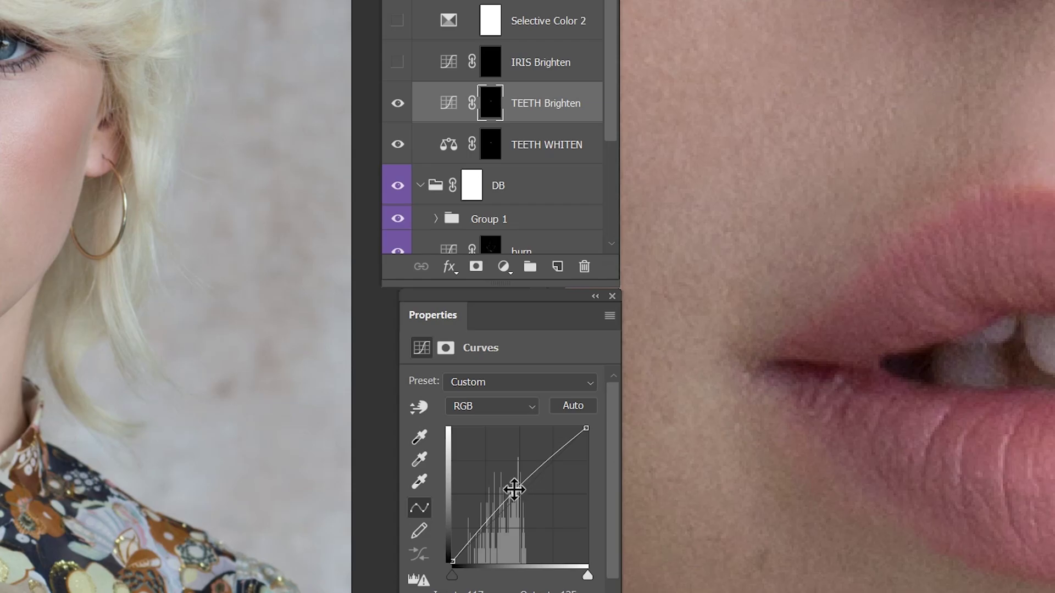
left_click(492, 109)
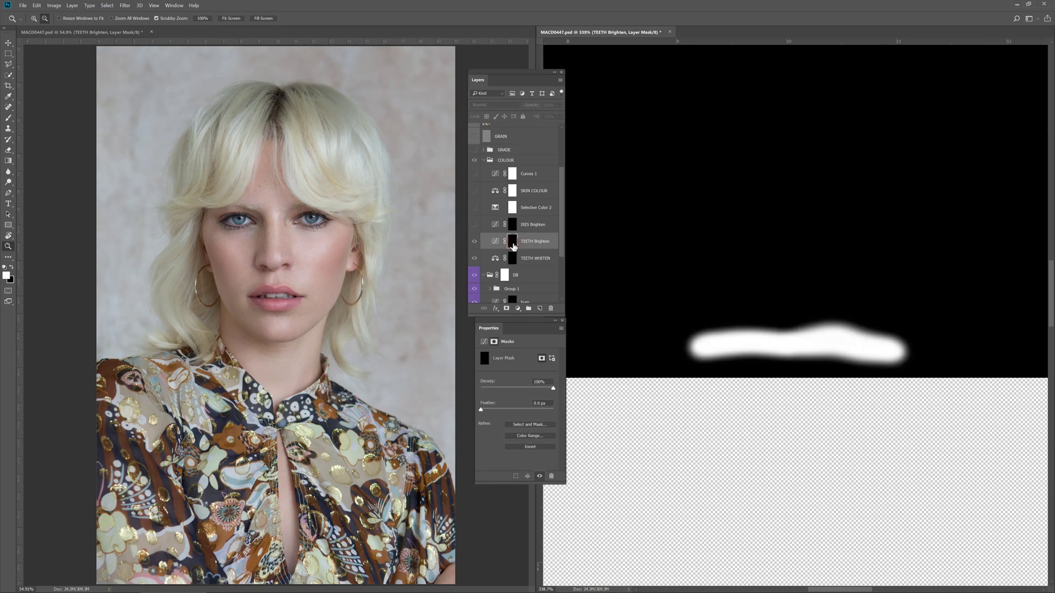
left_click(513, 247, "alt")
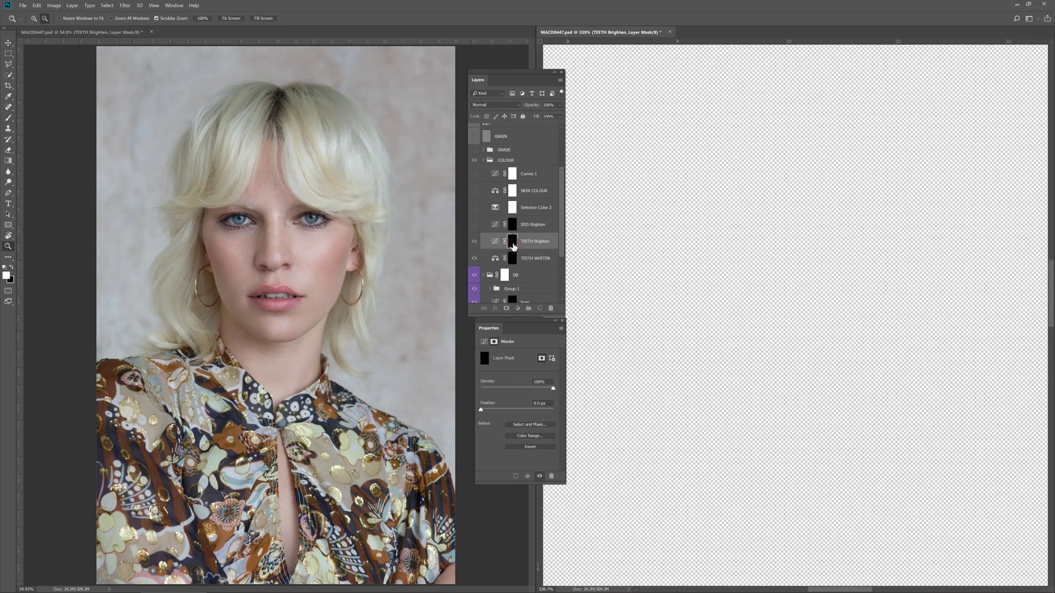
Hide and show the TEETH Brighten layer again to compare its effect on the teeth.
left_click(475, 244)
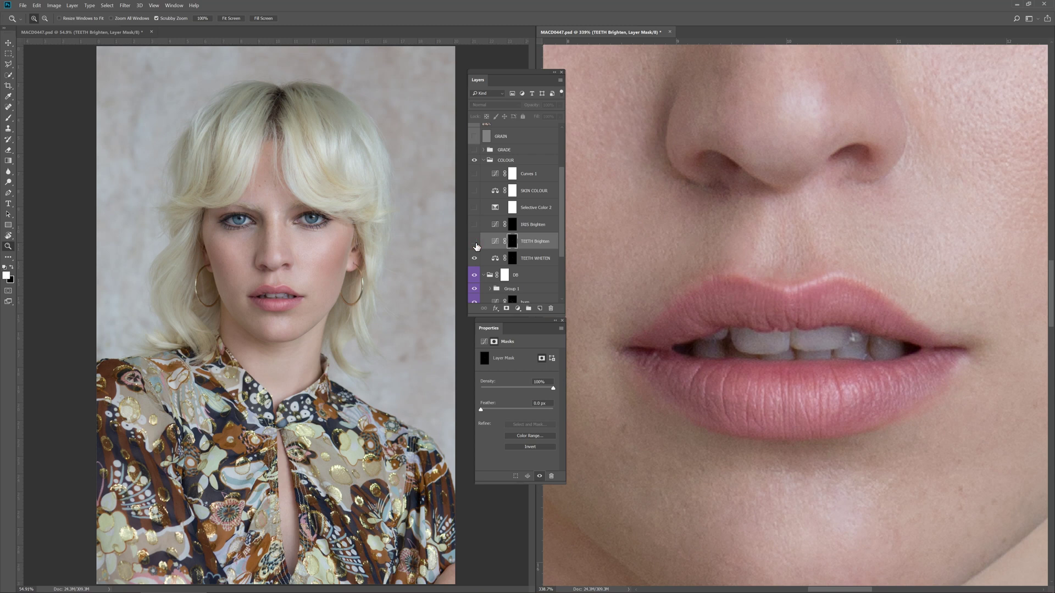
left_click(475, 243)
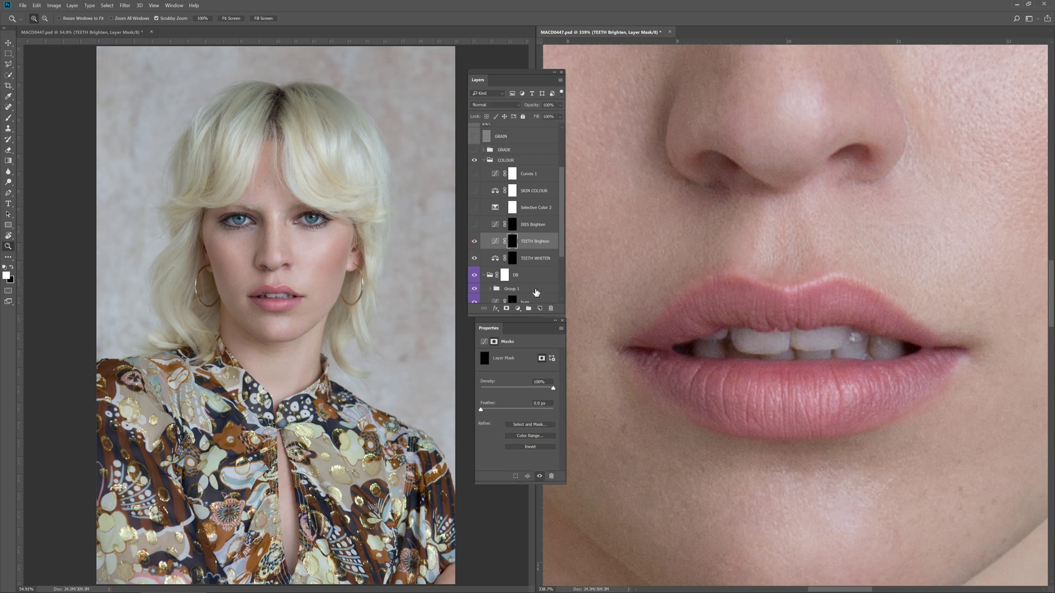
Show the IRIS Brighten layer with the eyes in close-up, and display its mask on its own before returning to the image.
scroll(536, 292, "up", 2)
left_click_drag(777, 325, 758, 577)
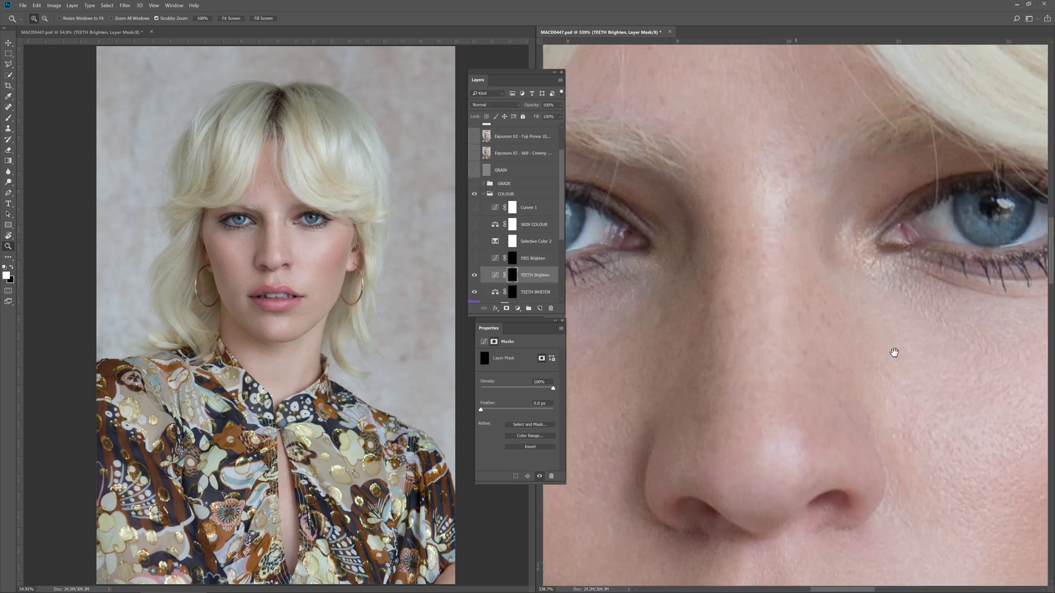
left_click_drag(954, 277, 909, 313)
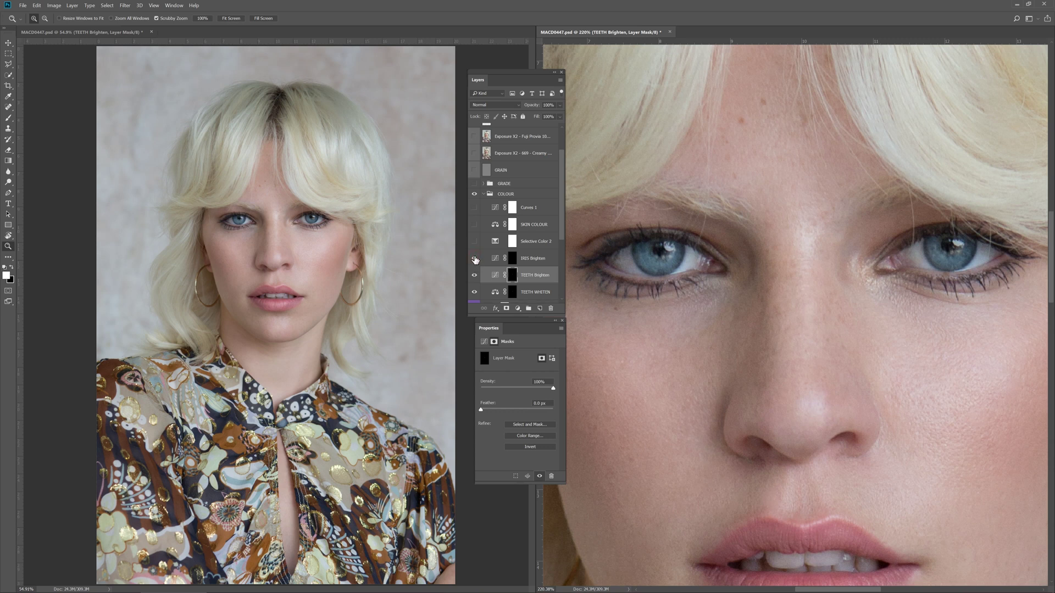
left_click(474, 258)
left_click(512, 260, "alt")
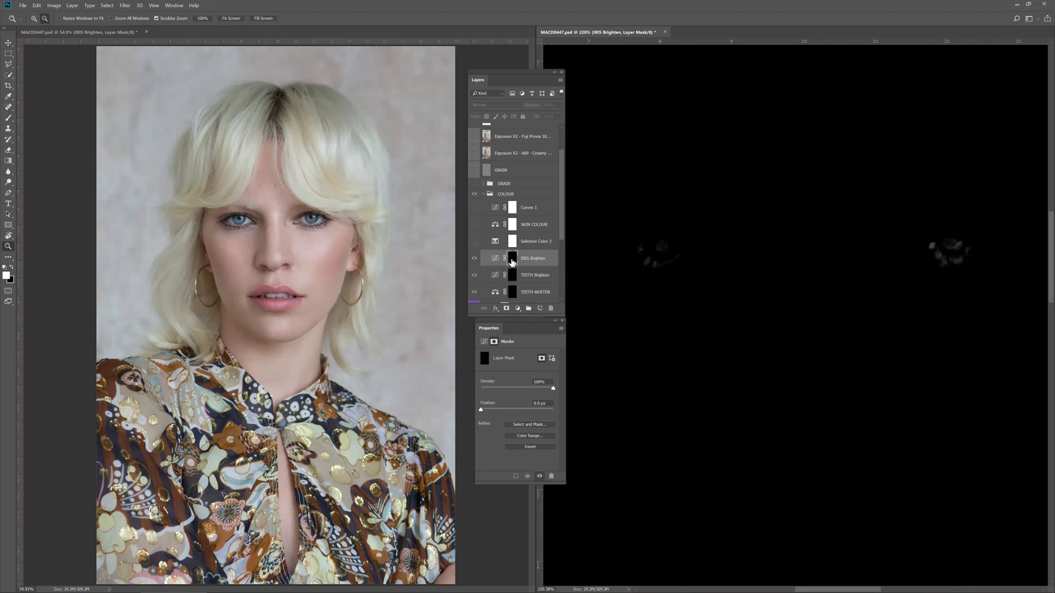
left_click(512, 259, "alt")
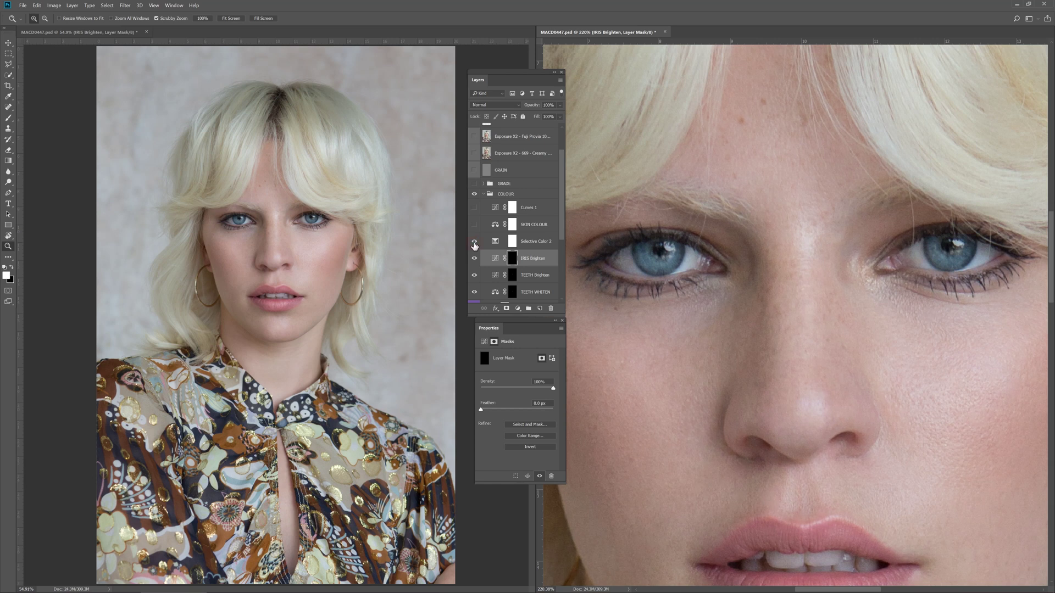
Show the Selective Color 2 layer, compare its effect on the whole face, and open its settings.
left_click(474, 242)
left_click_drag(787, 296, 766, 295)
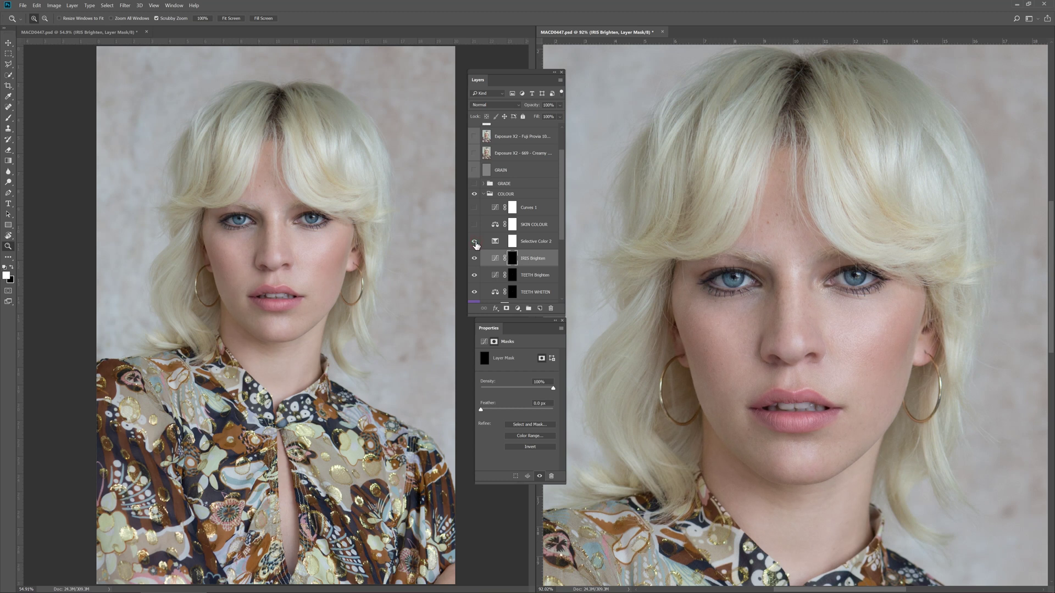
left_click(474, 242)
left_click(496, 244)
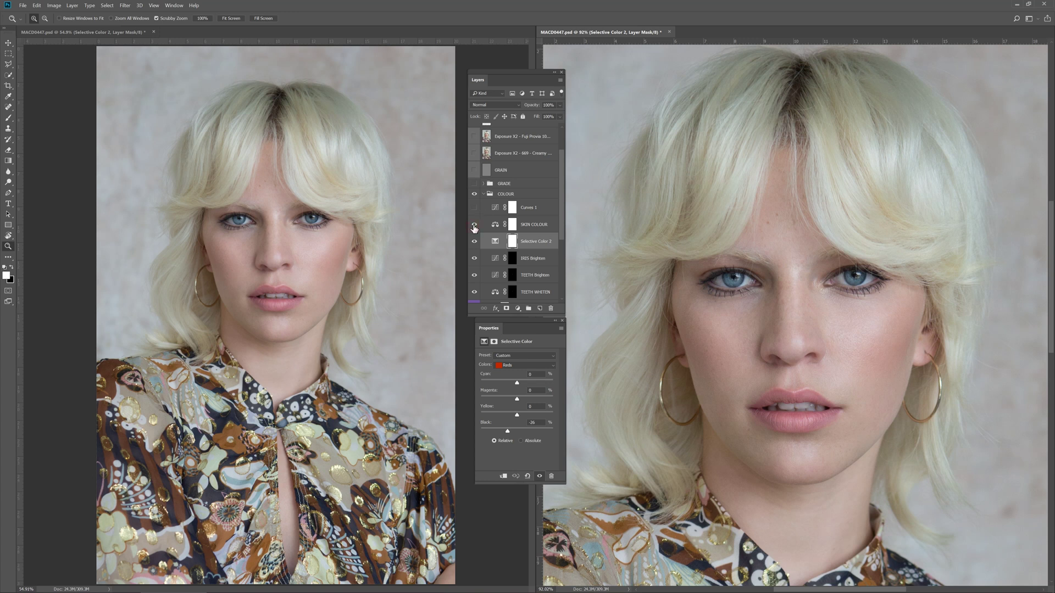
Show the SKIN COLOUR layer and review its Color Balance settings for the Midtones.
left_click(494, 225)
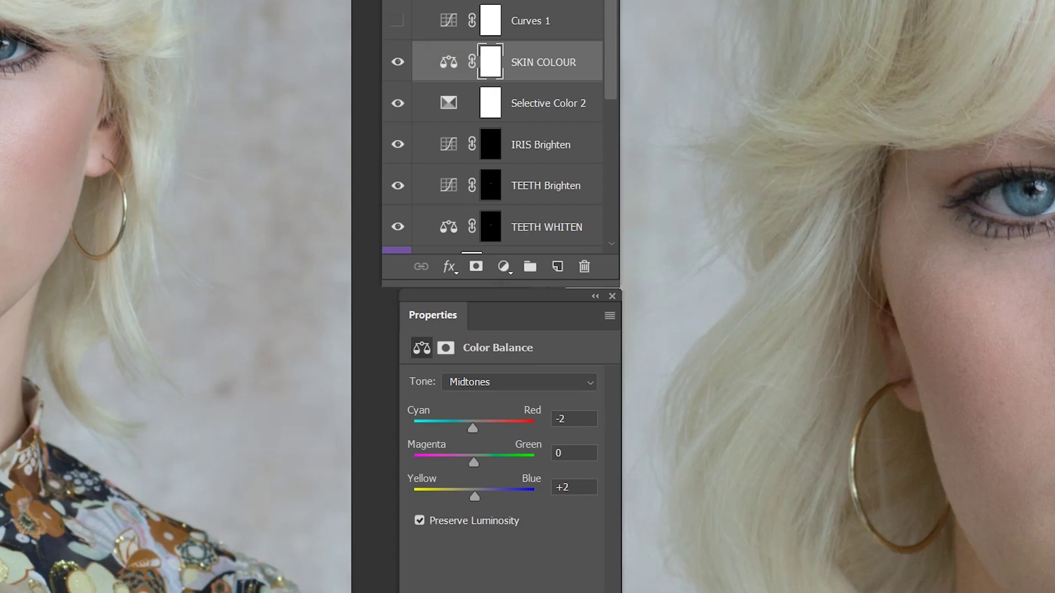
left_click(575, 422)
key("Return")
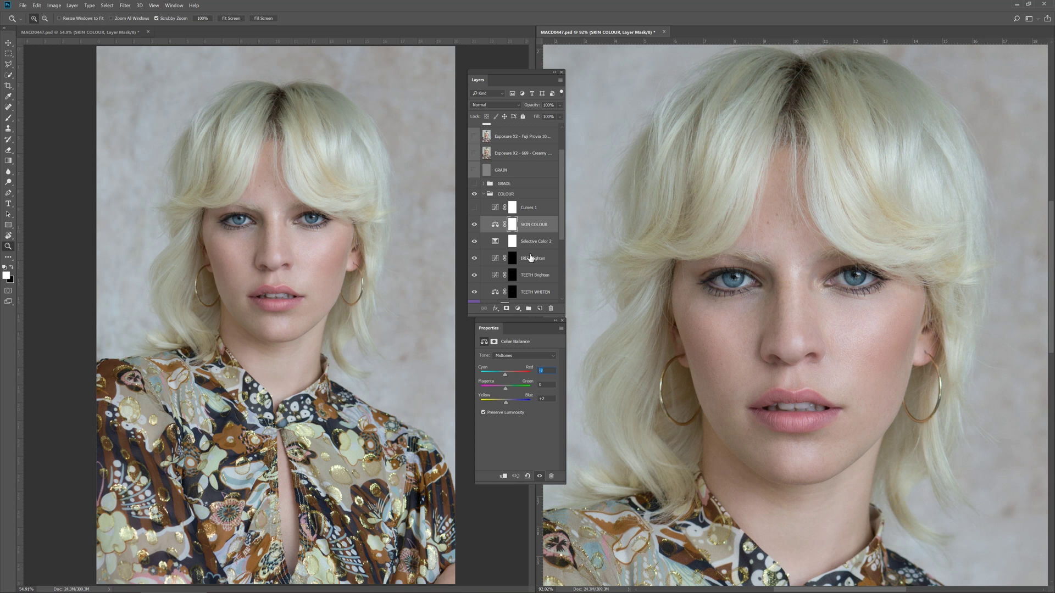
Show the Curves 1 layer, keep its Linear Contrast (RGB) preset, and try pulling the curve's shadow point down slightly.
scroll(530, 258, "up", 1)
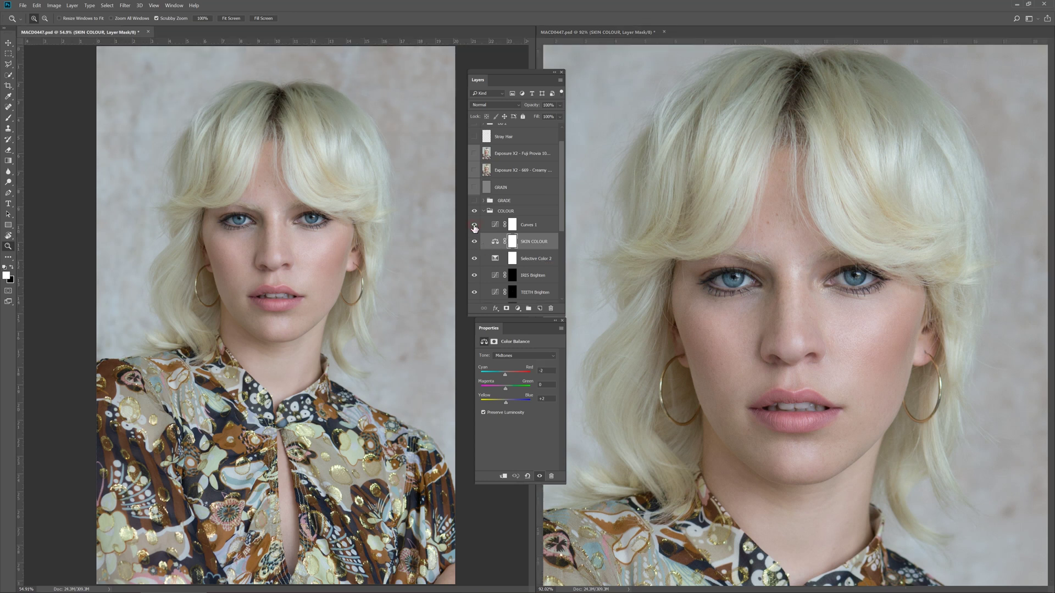
left_click(494, 226)
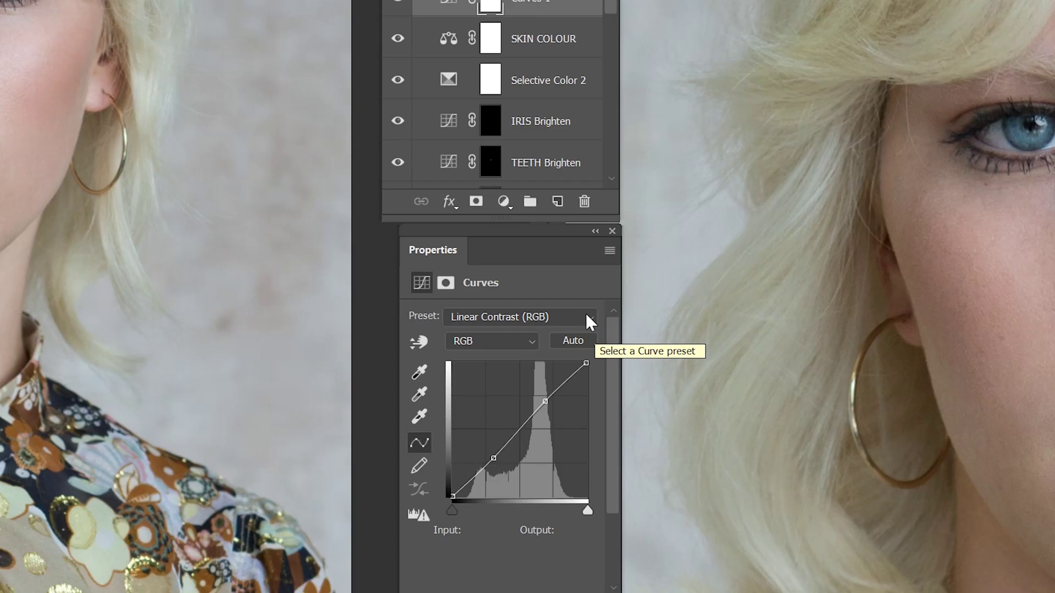
left_click(586, 317)
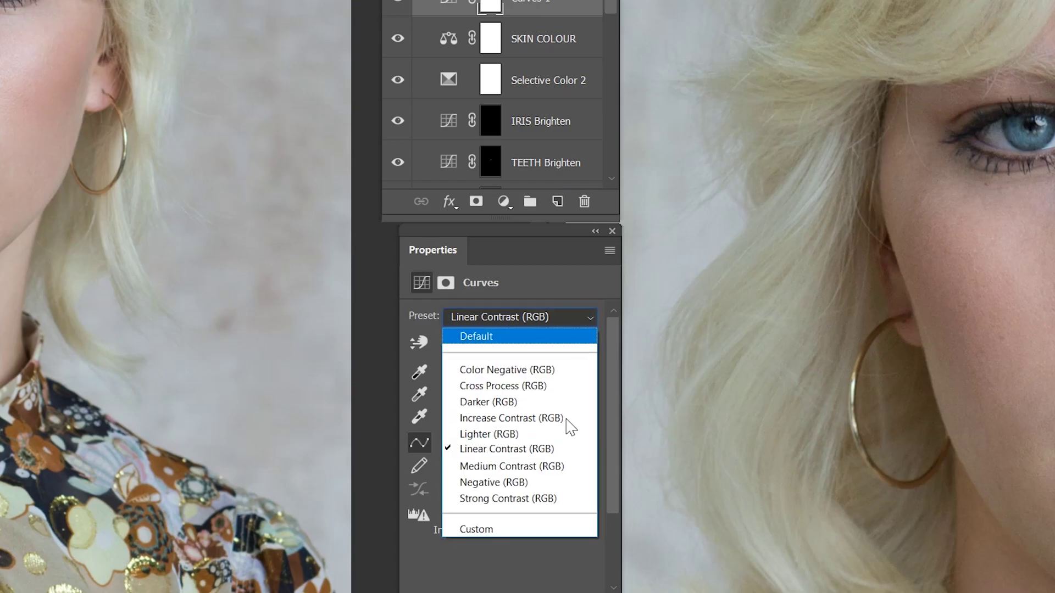
left_click(571, 451)
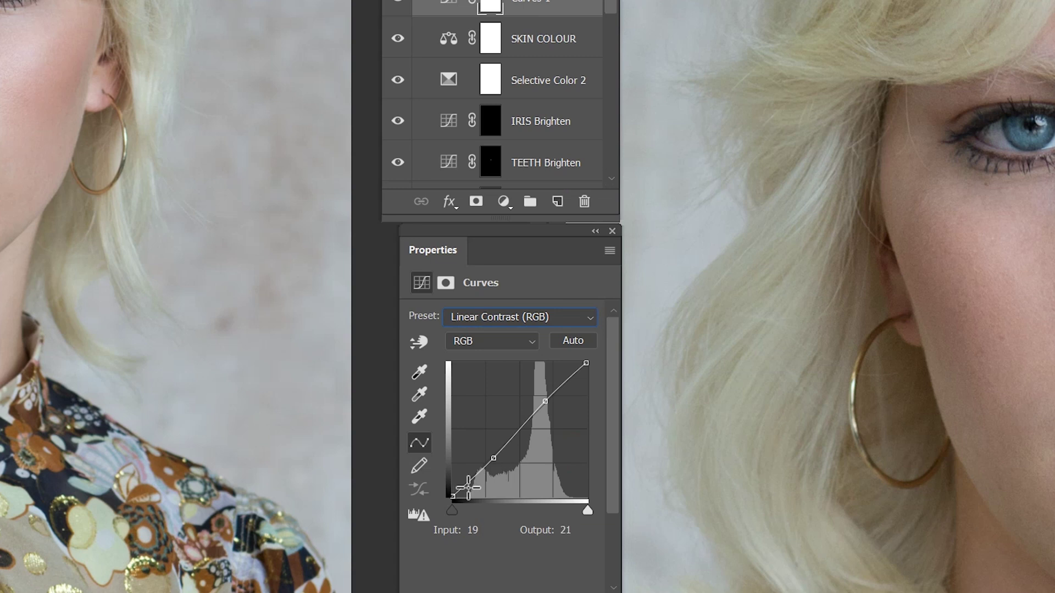
left_click_drag(492, 459, 492, 466)
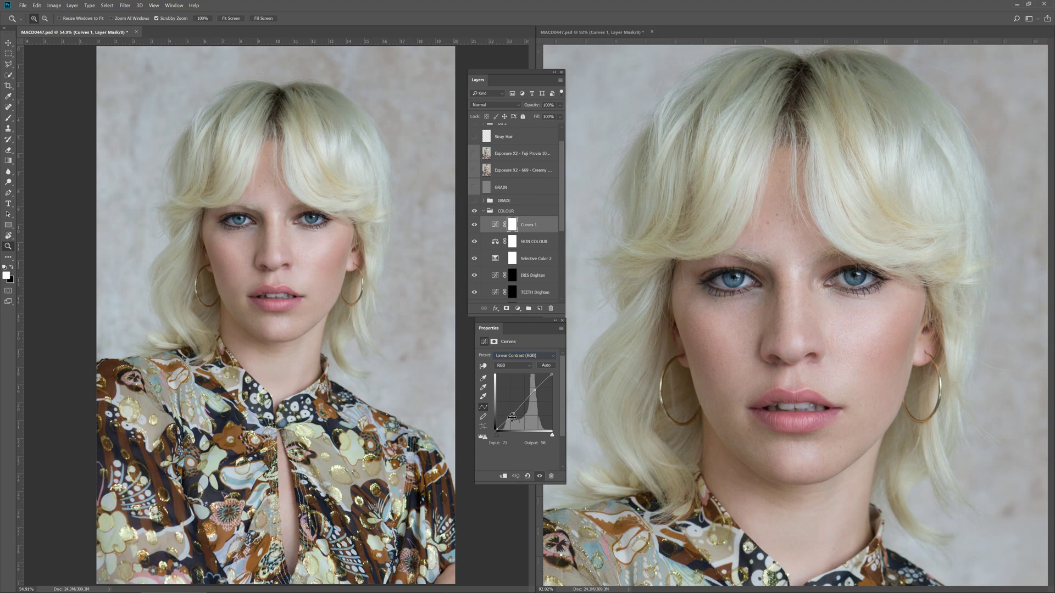
Collapse the COLOUR group, then show the GRADE group and expand it to list its layers.
scroll(499, 229, "up", 2)
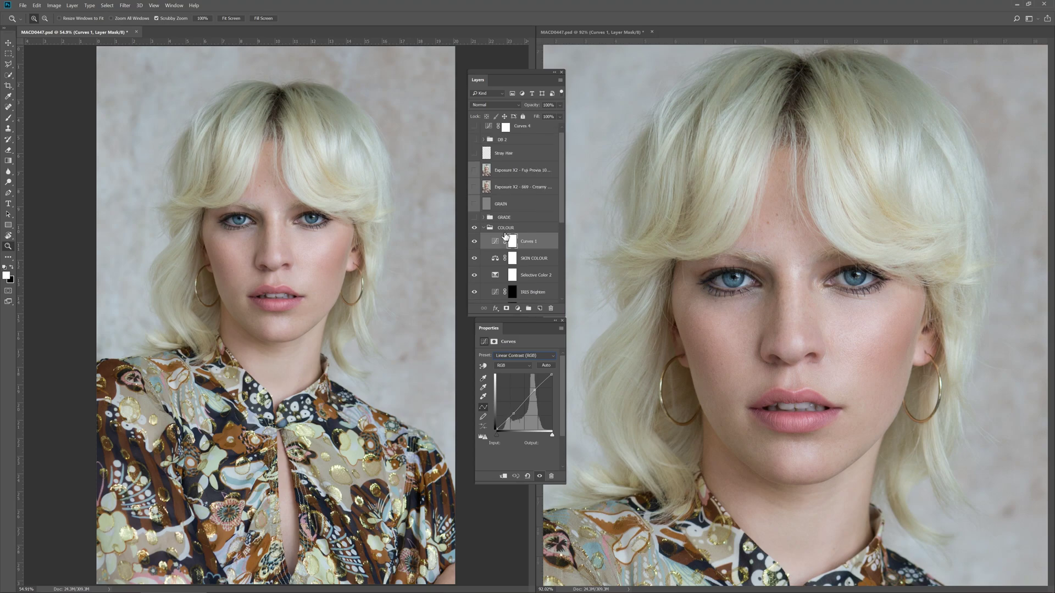
left_click(484, 234)
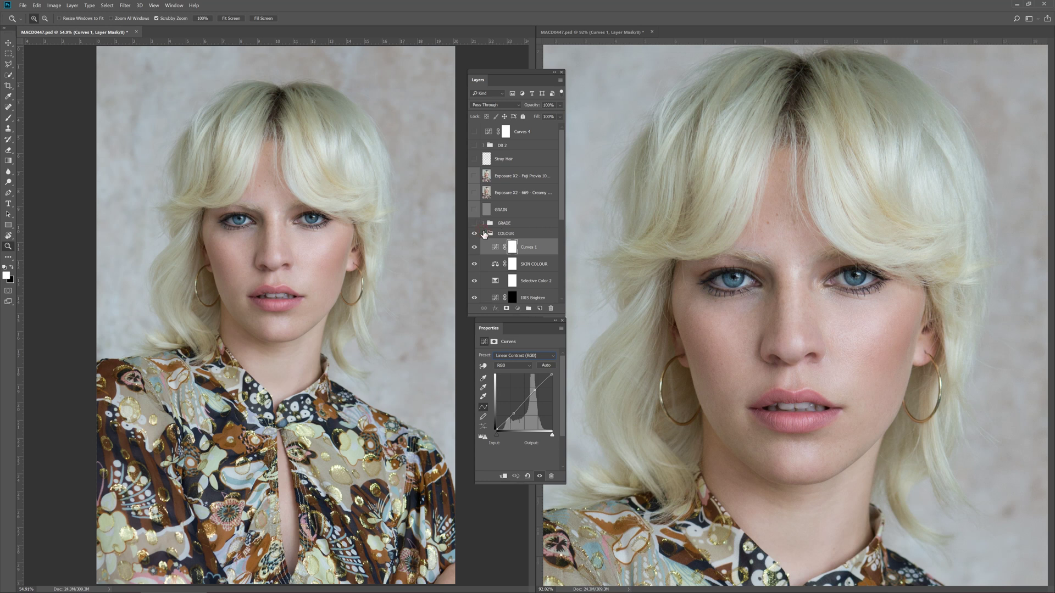
left_click(475, 223)
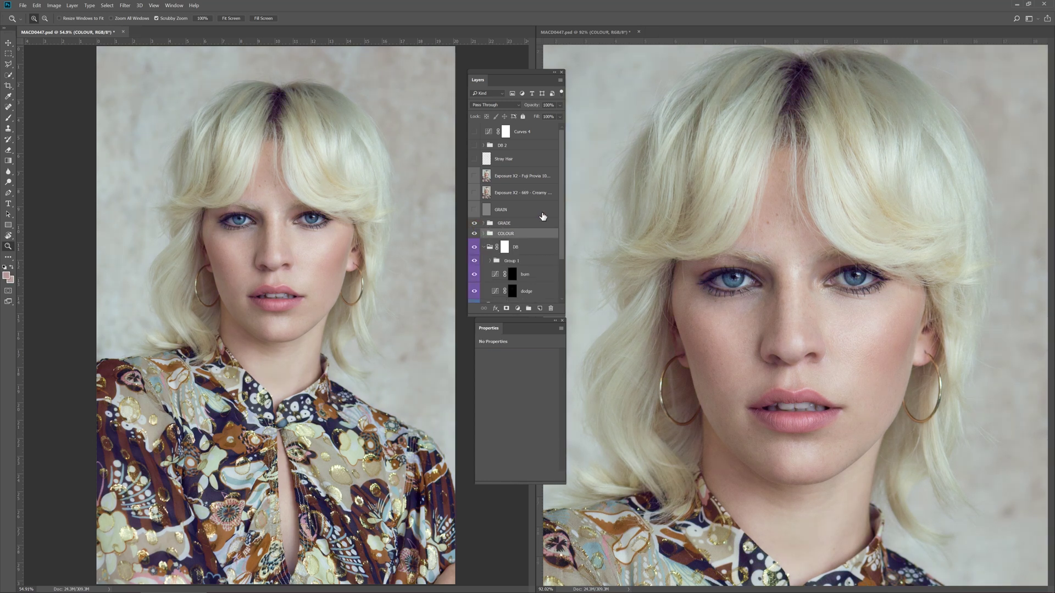
scroll(543, 217, "down", 1)
left_click(484, 206)
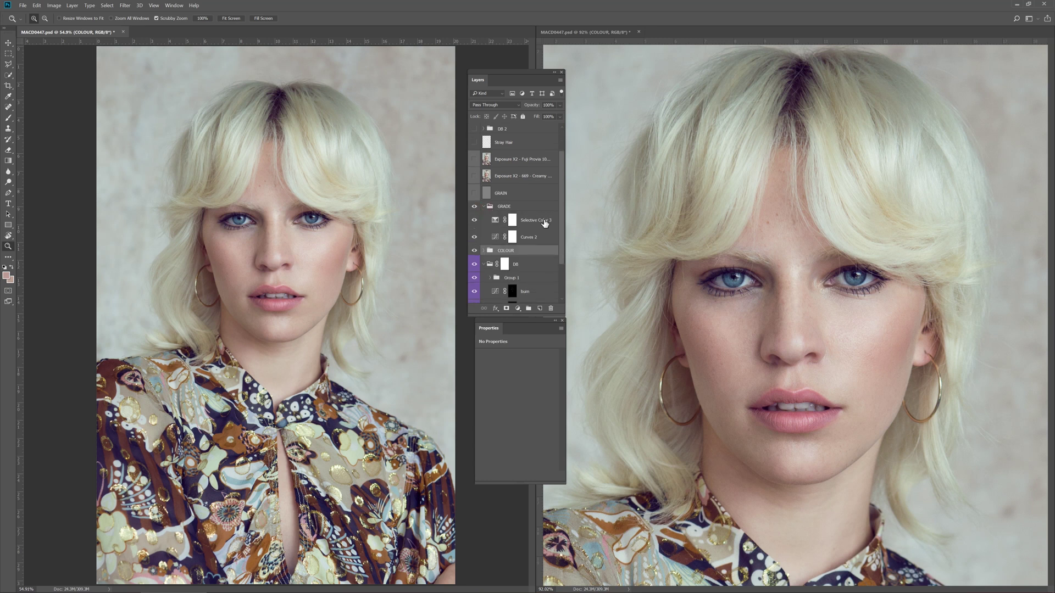
Hide the Selective Color 3 layer, compare the effect of Curves 2 alone, and open the Curves 2 settings.
scroll(491, 218, "down", 1)
left_click(474, 203)
left_click(475, 222)
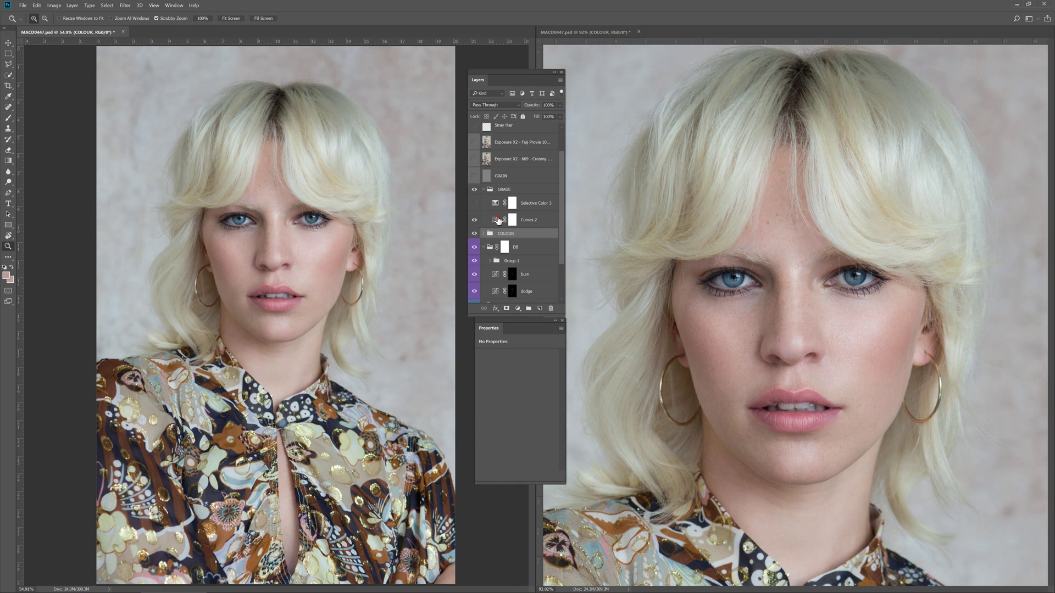
left_click(499, 221)
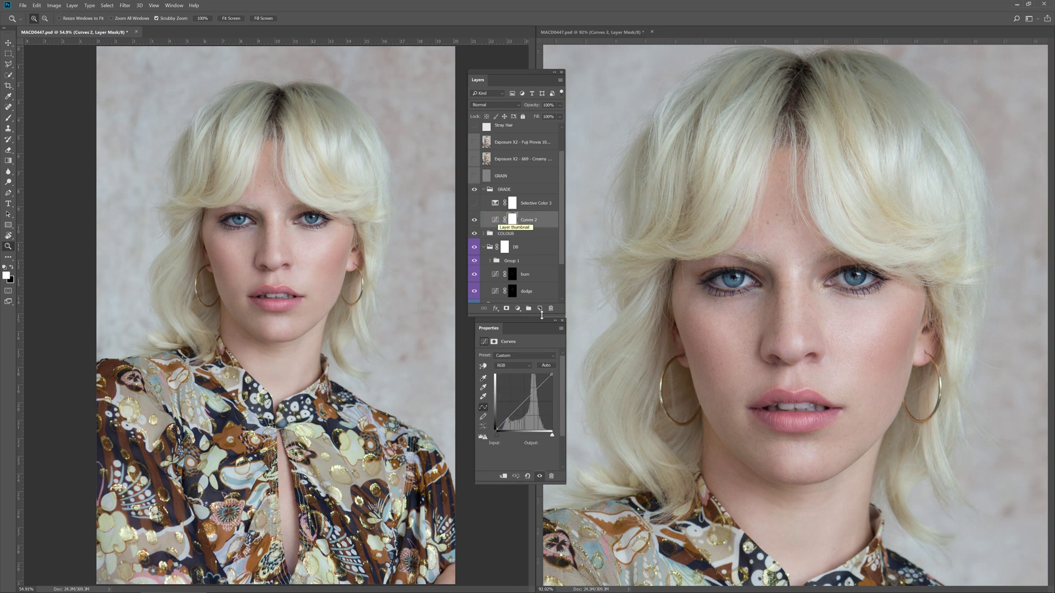
Review the individual colour channel curves of the Curves 2 layer, ending on the composite RGB curve.
left_click(523, 365)
left_click(521, 375)
left_click(522, 367)
left_click(521, 386)
left_click(519, 367)
left_click(520, 386)
left_click(519, 367)
left_click(520, 393)
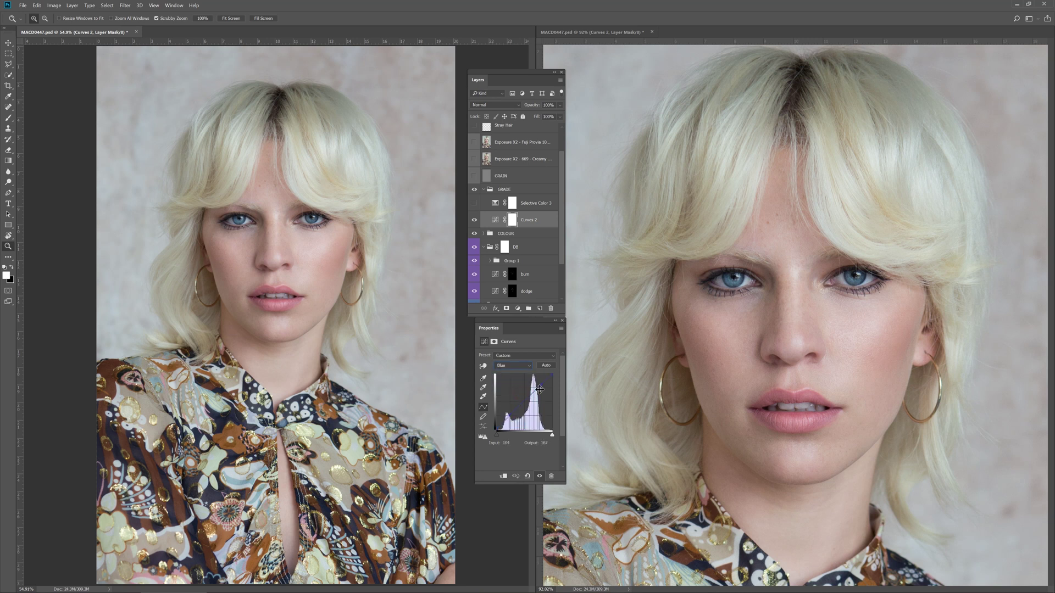
left_click(523, 369)
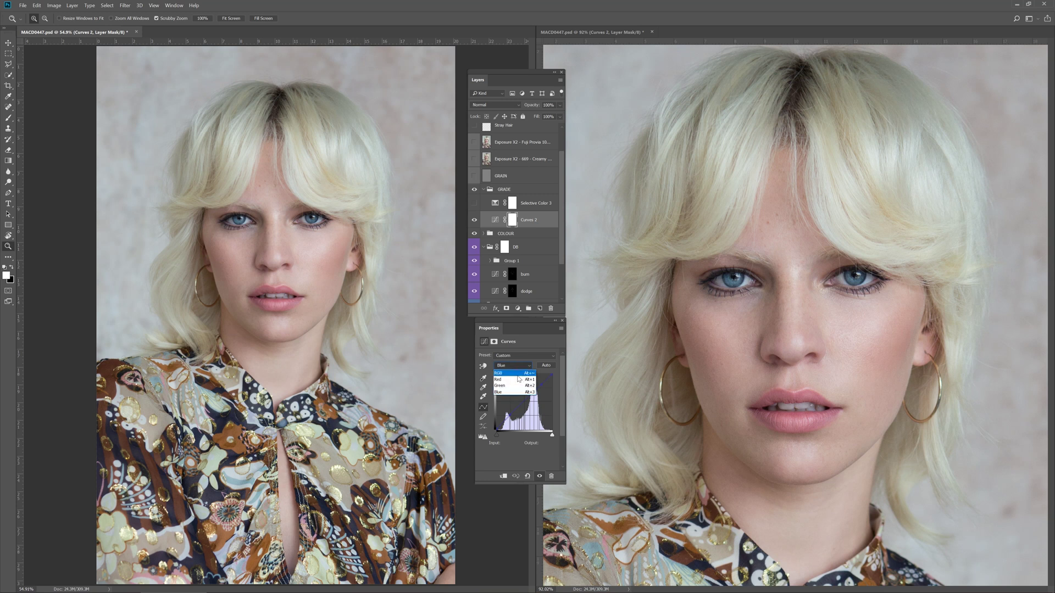
left_click(519, 372)
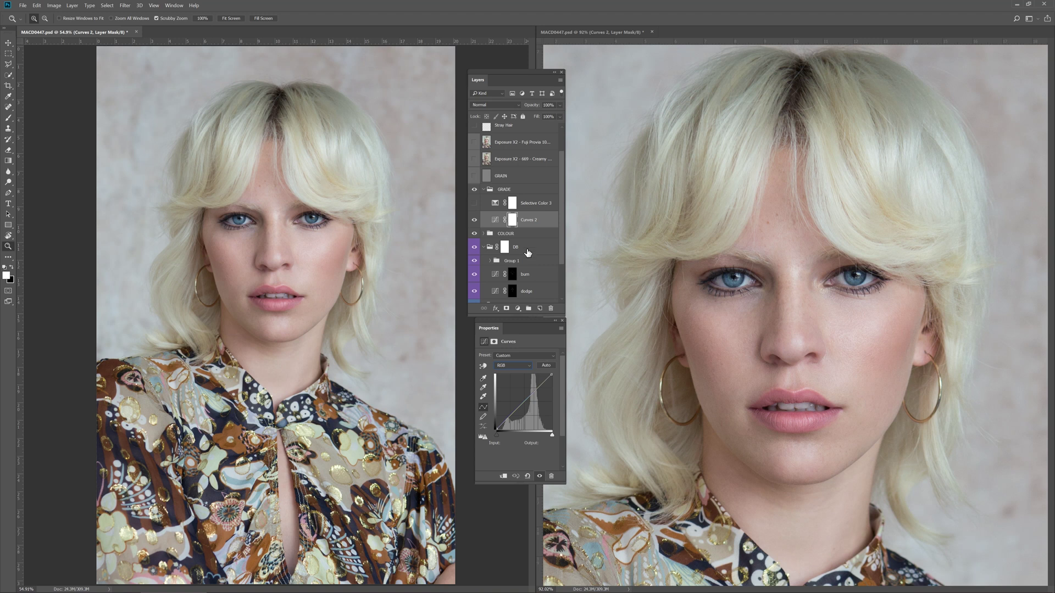
Show the Selective Color 3 layer in the GRADE group and review its Neutrals and Blacks adjustments.
scroll(527, 261, "down", 2)
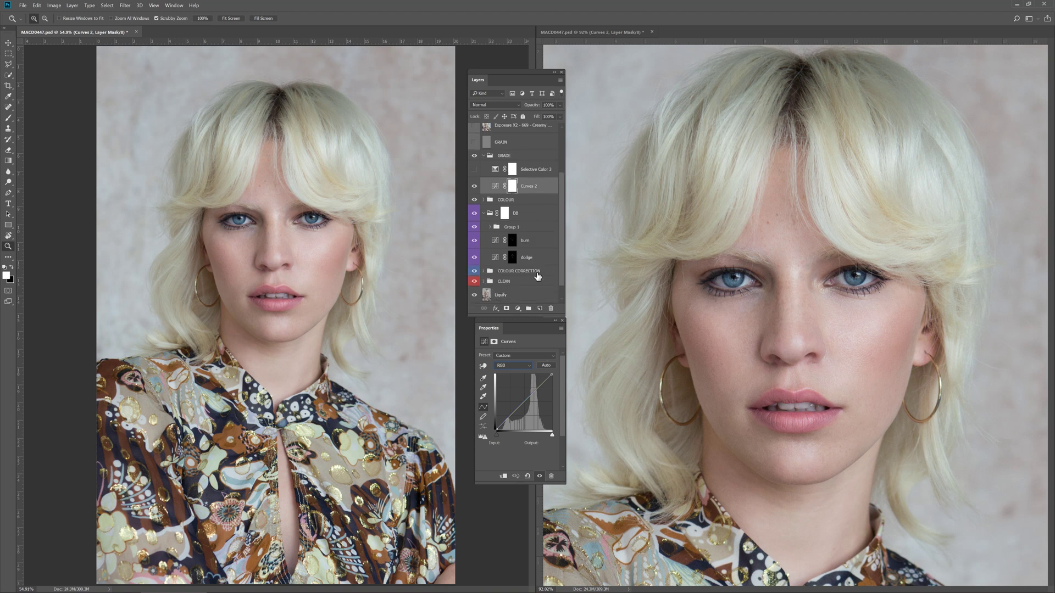
scroll(535, 286, "up", 1)
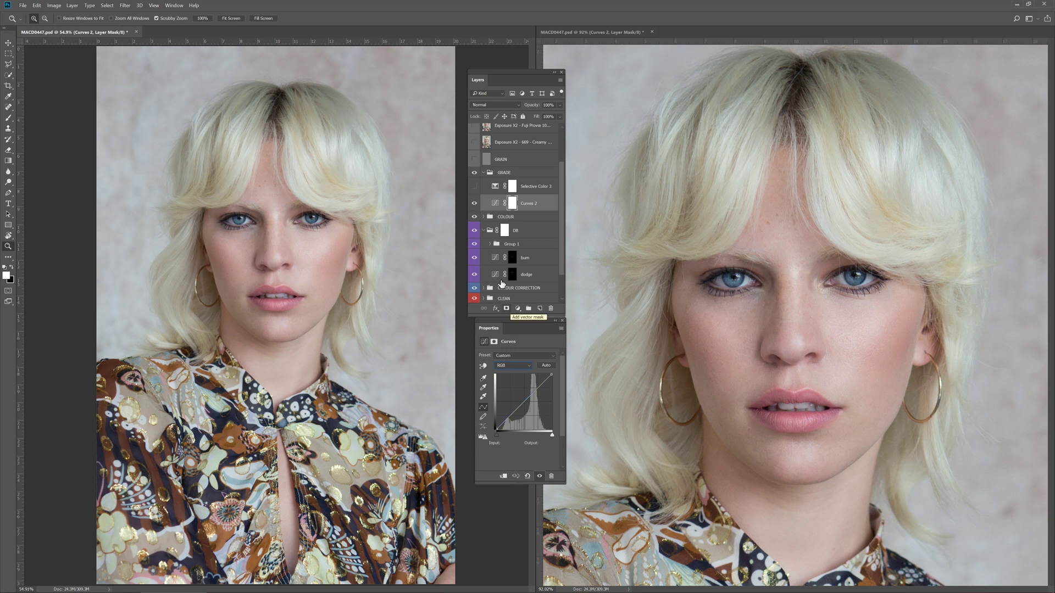
left_click(511, 206)
left_click(474, 188)
left_click(494, 187)
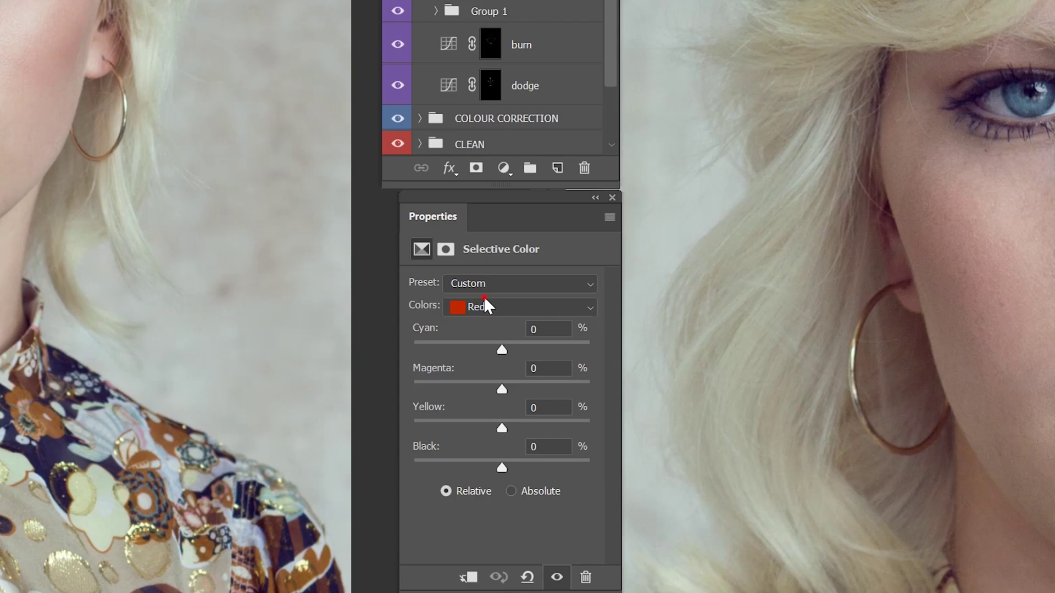
left_click(511, 364)
left_click(501, 439)
left_click(528, 308)
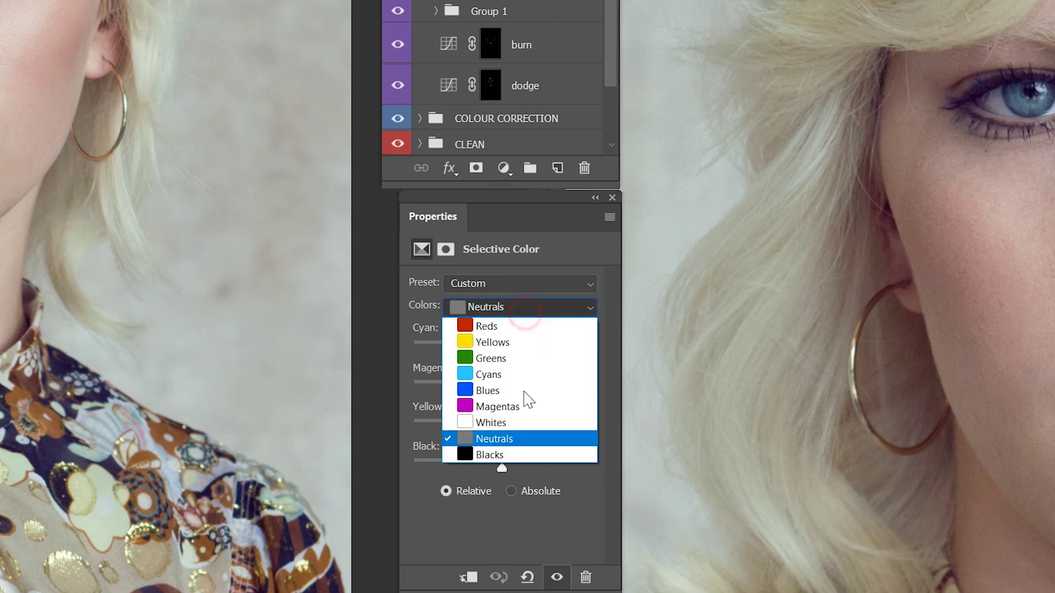
left_click(518, 457)
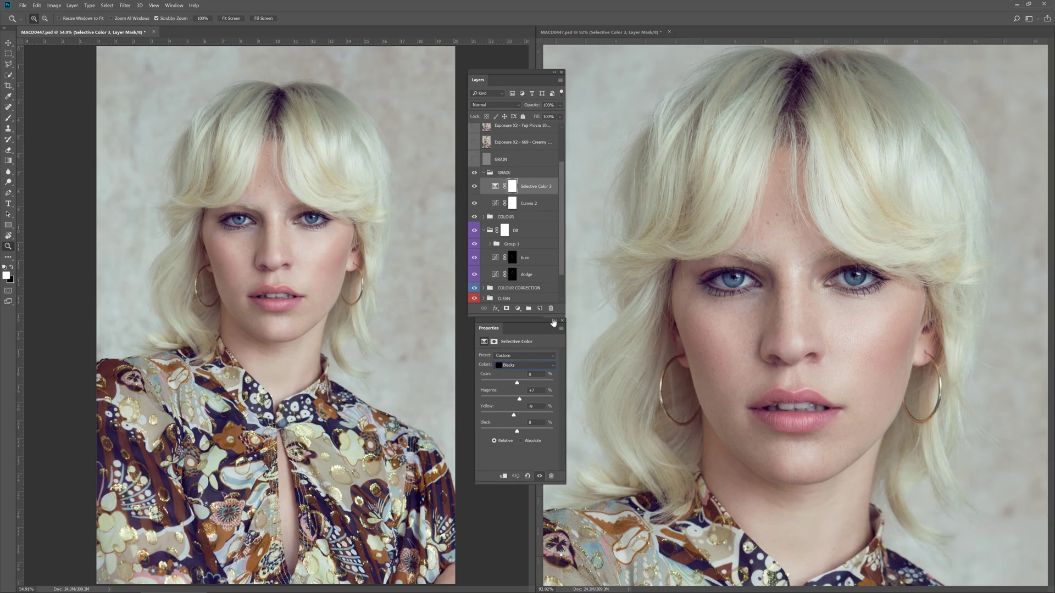
Toggle the Selective Color 3 layer's visibility to compare the colour grade with and without it.
left_click(474, 187)
left_click(474, 187)
left_click(474, 187)
Show the GRAIN layer and collapse the GRADE group.
scroll(479, 200, "up", 3)
left_click(476, 210)
left_click(483, 224)
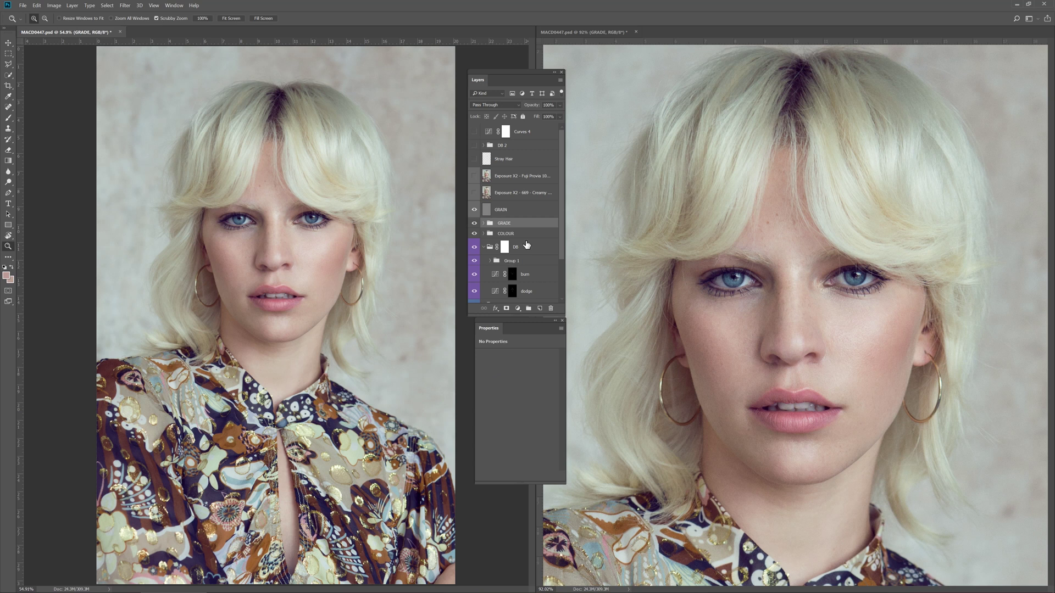
Select and show the Exposure X2 - 669 - Creamy Blown Highlights layer, and widen the layer list to fit the full layer names.
left_click(517, 197)
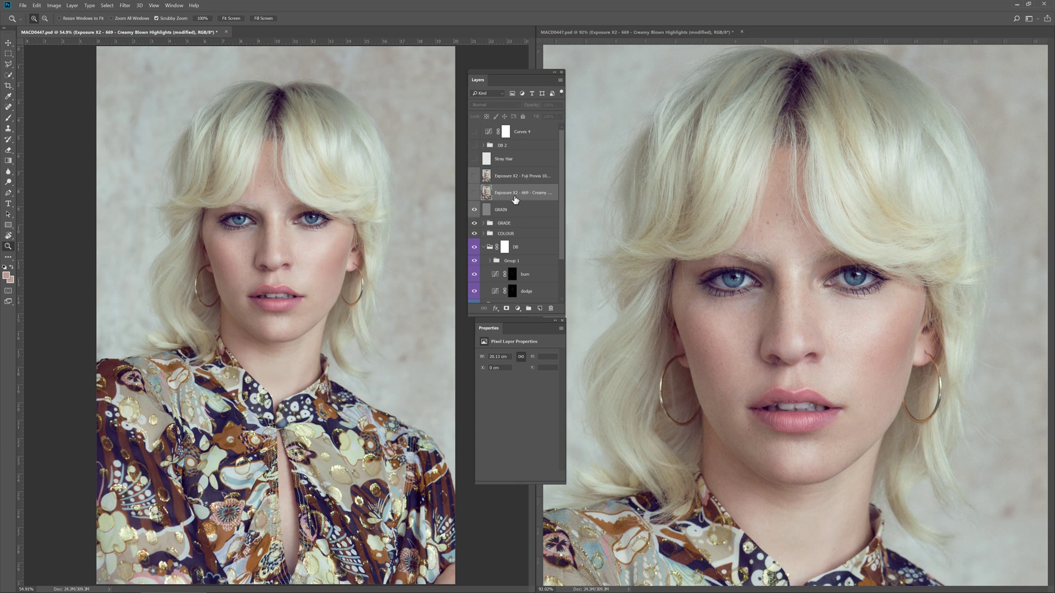
left_click(474, 196)
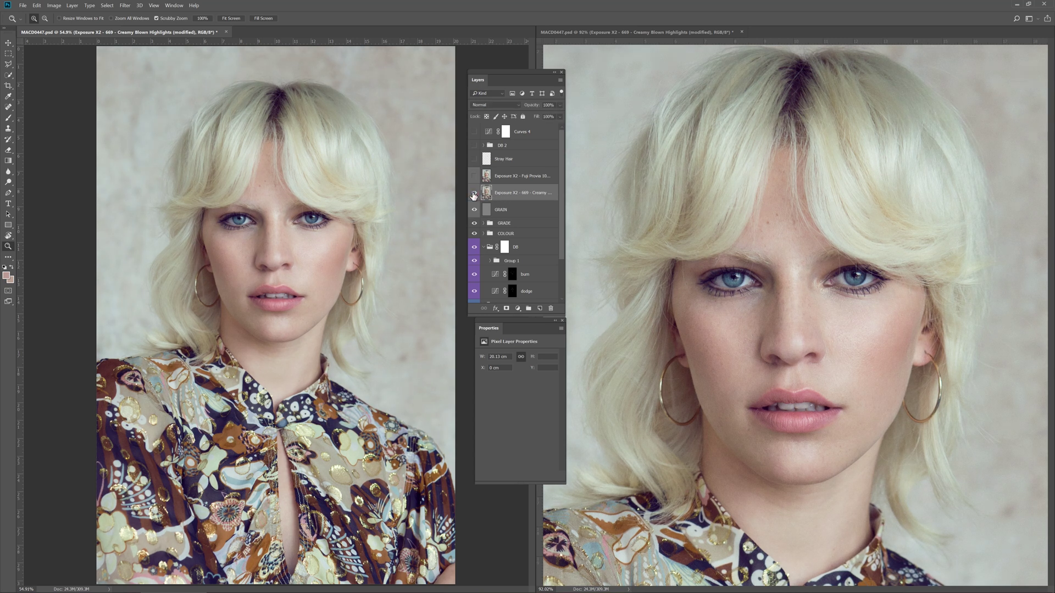
left_click_drag(565, 211, 594, 211)
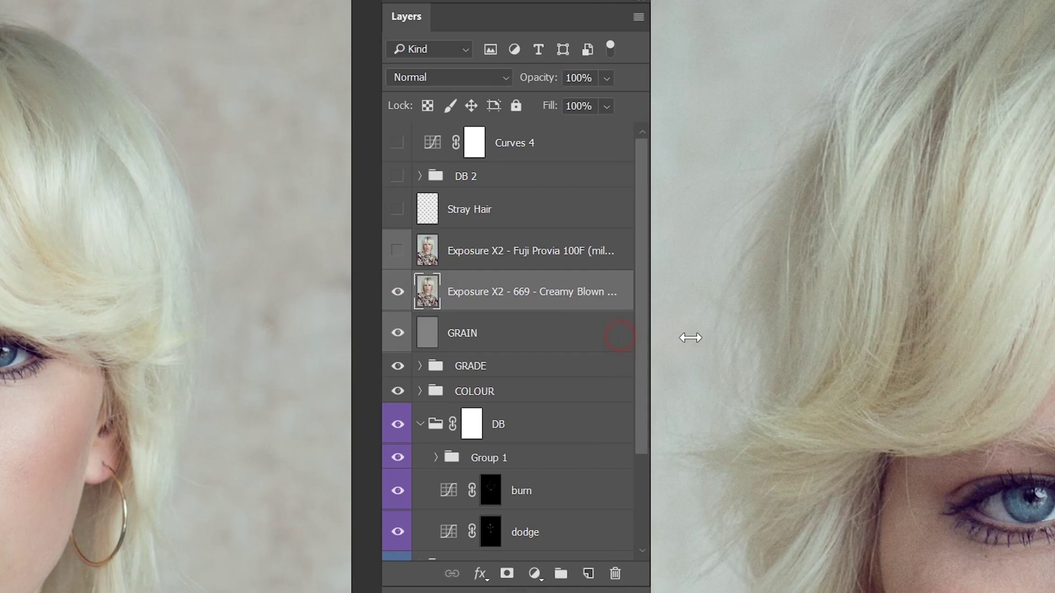
left_click_drag(691, 338, 779, 341)
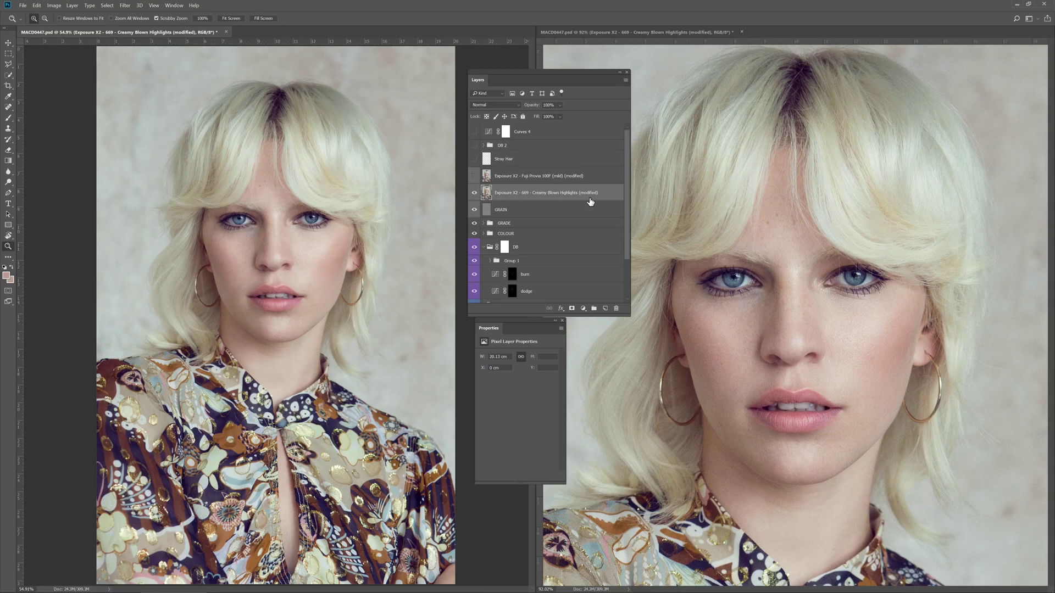
Hide the Exposure X2 - 669 - Creamy Blown Highlights layer and select the GRAIN layer.
left_click(478, 194)
left_click(545, 215)
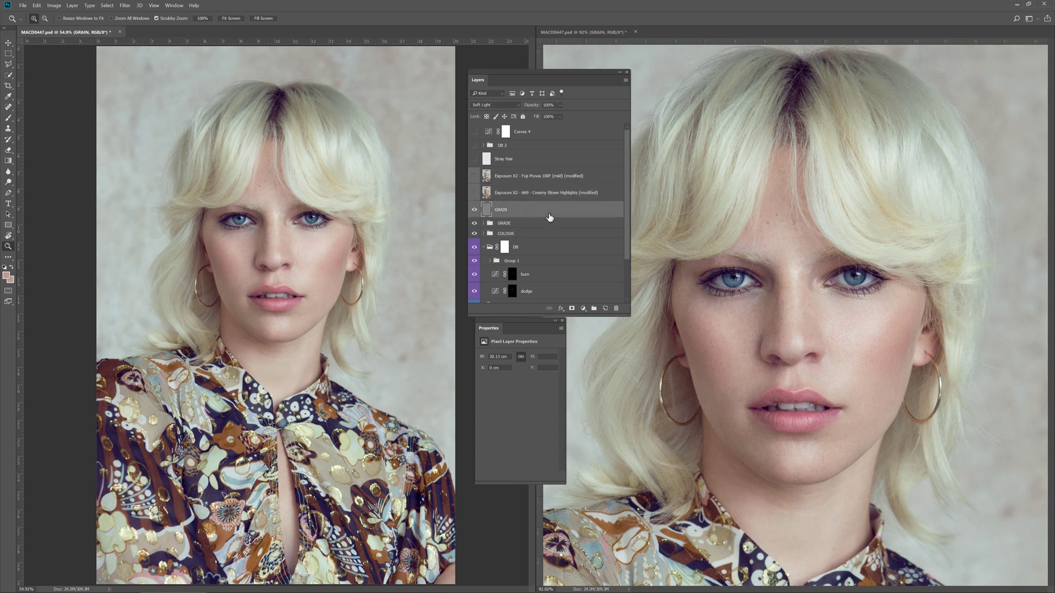
Stamp all visible layers into a new layer above GRAIN and open the Alien Skin Exposure X2 filter on it.
key("ctrl+alt+shift+e")
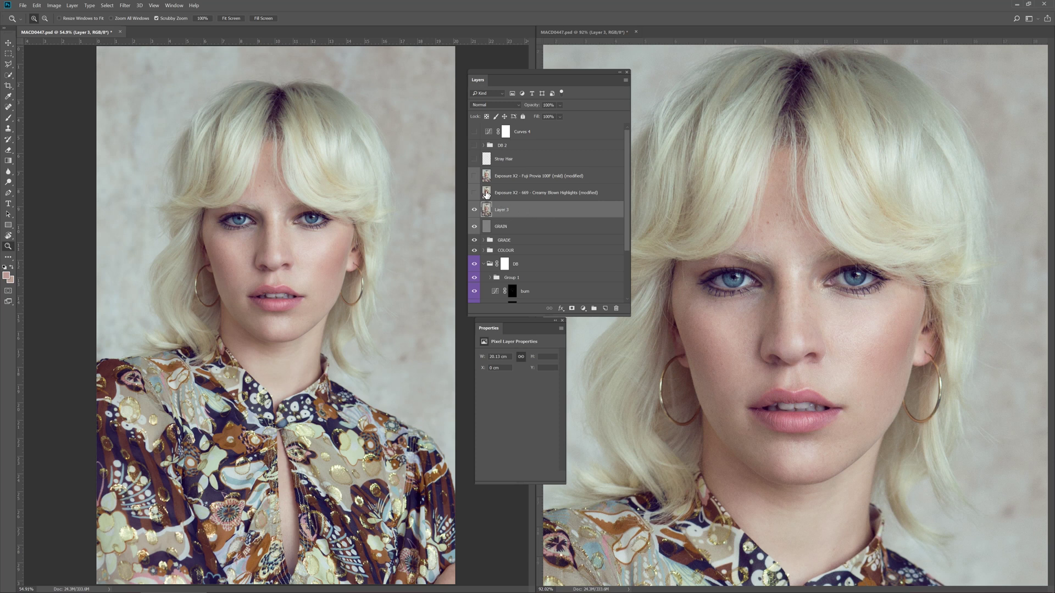
left_click(130, 7)
mouse_move(162, 175)
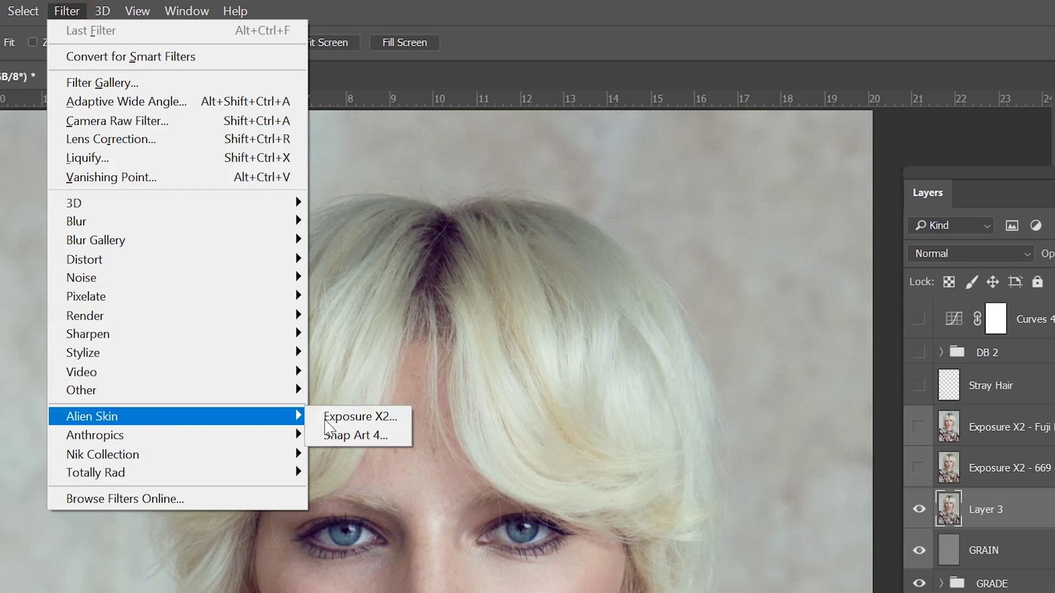
left_click(352, 417)
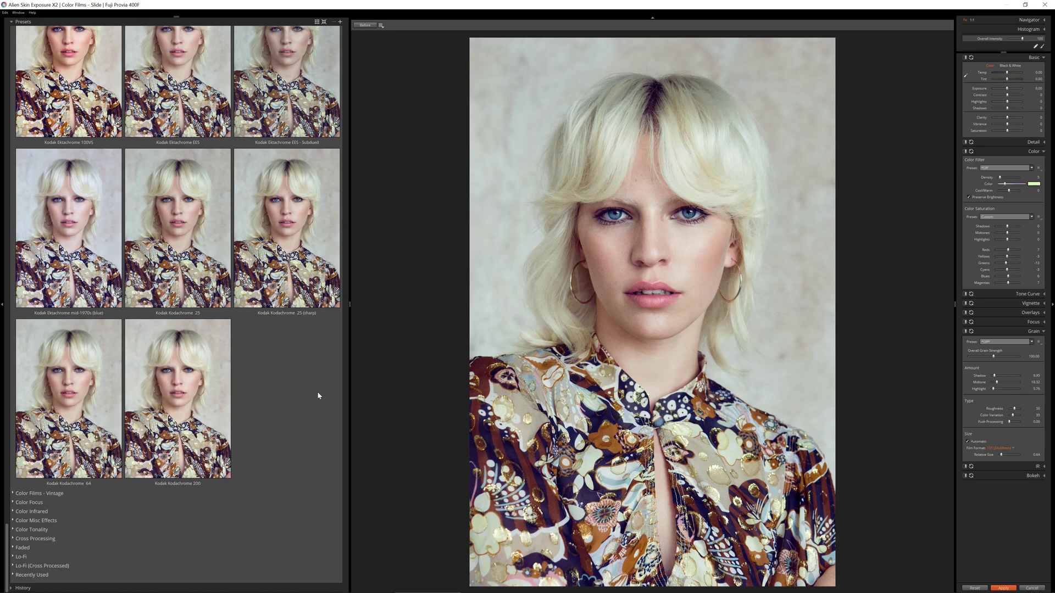
Browse the film presets and choose the Polaroid preset 669 - Creamy Blown Highlights.
scroll(317, 392, "up", 8)
scroll(318, 392, "down", 10)
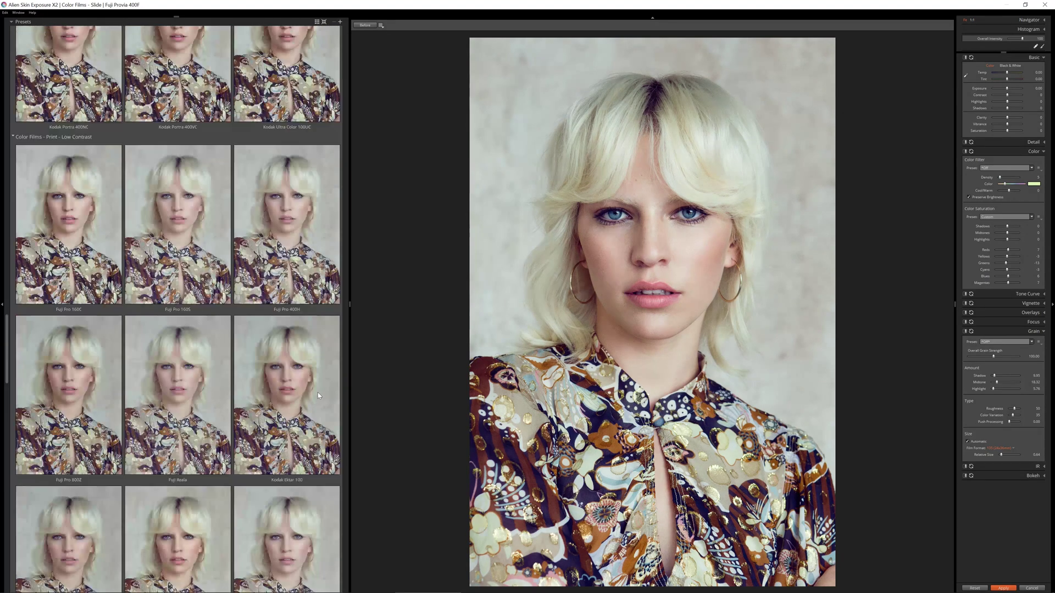
scroll(318, 392, "up", 5)
scroll(318, 393, "down", 10)
scroll(318, 392, "up", 4)
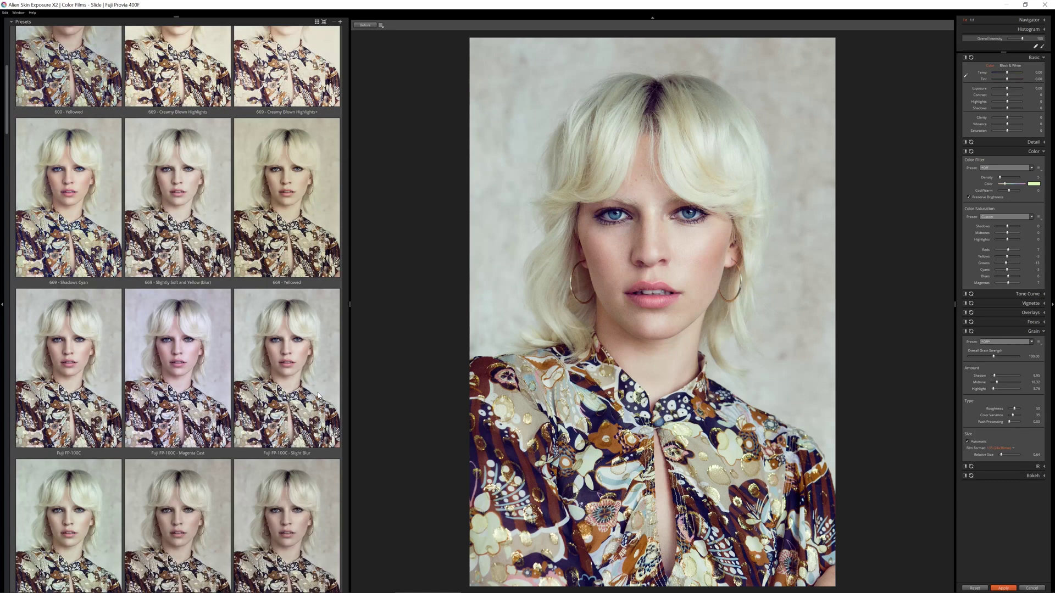
scroll(159, 229, "up", 2)
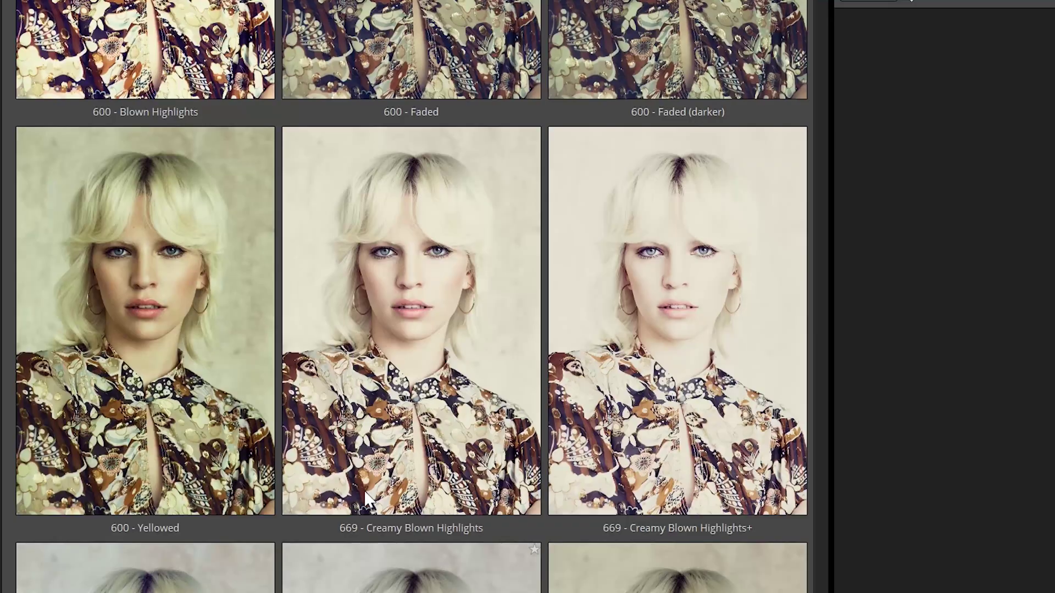
left_click(464, 423)
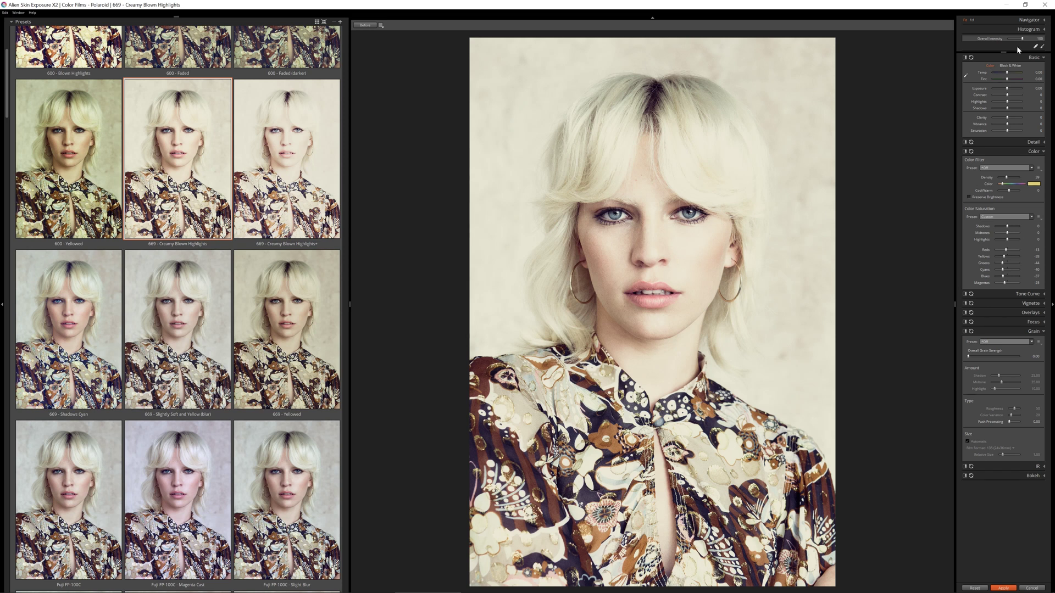
Reduce the preset's overall intensity to 0, raise it slightly, and compare the portrait with its unfiltered version.
left_click_drag(1023, 42, 1006, 45)
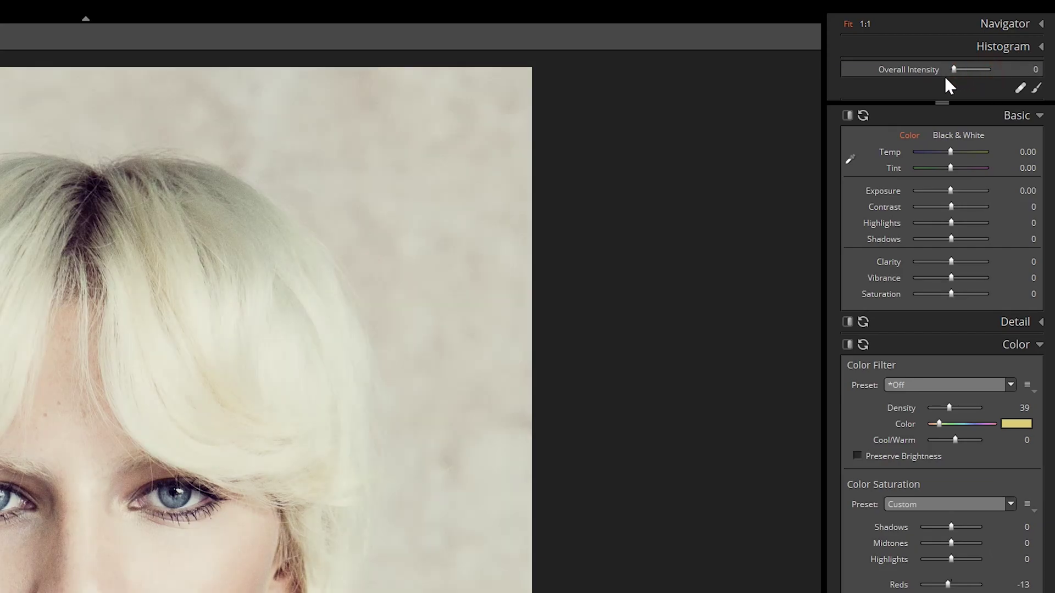
left_click_drag(946, 78, 967, 80)
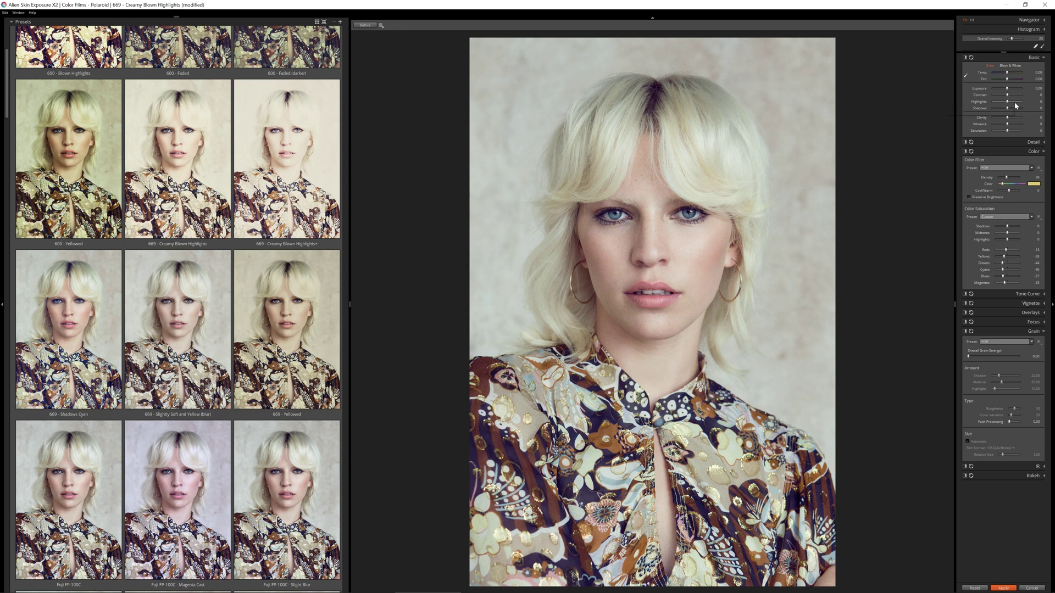
left_click(361, 26)
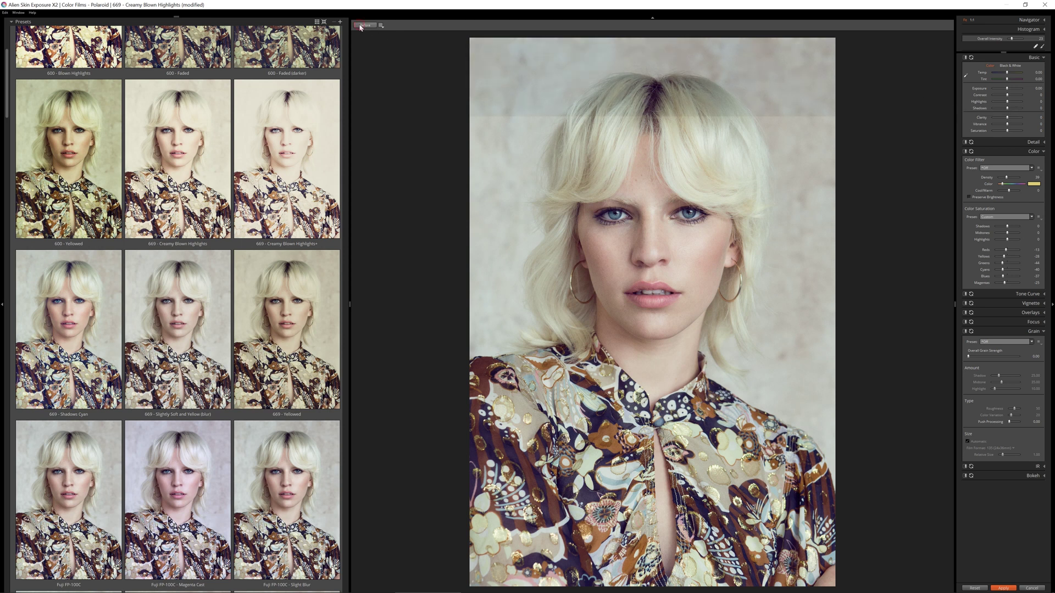
left_click(361, 26)
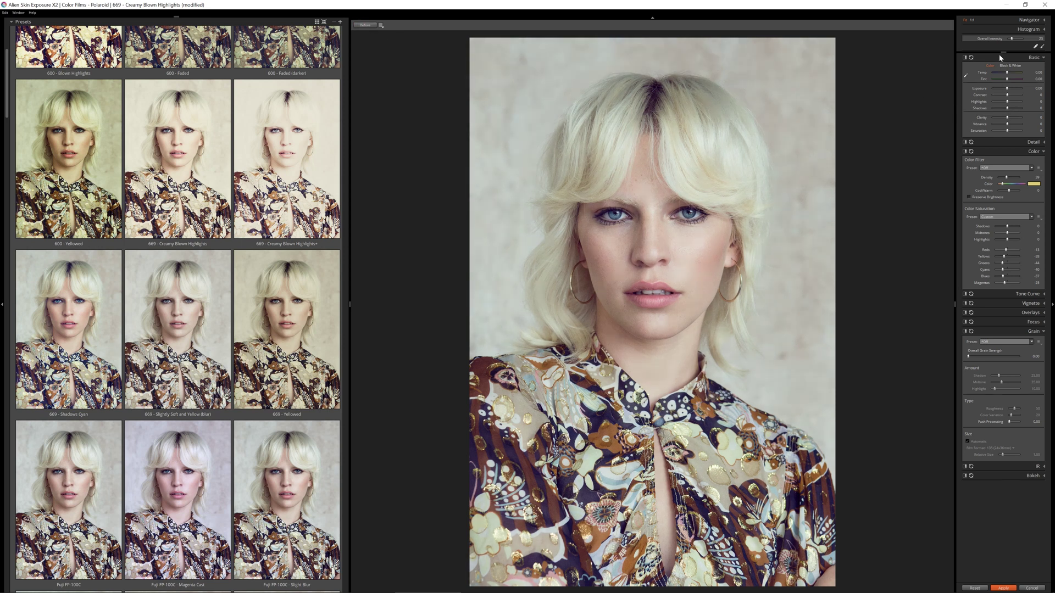
Compare the weaker preset with the unfiltered image, set the overall intensity to 15 and apply the filter.
left_click_drag(1013, 41, 1010, 43)
left_click(365, 26)
left_click(366, 27)
left_click(1037, 39)
type("15")
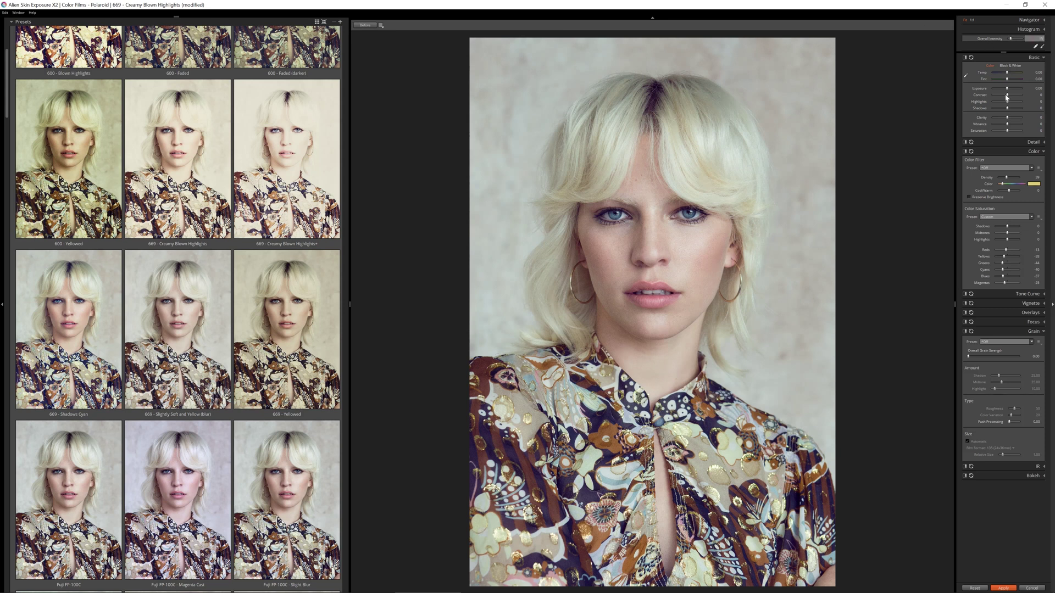
key("Return")
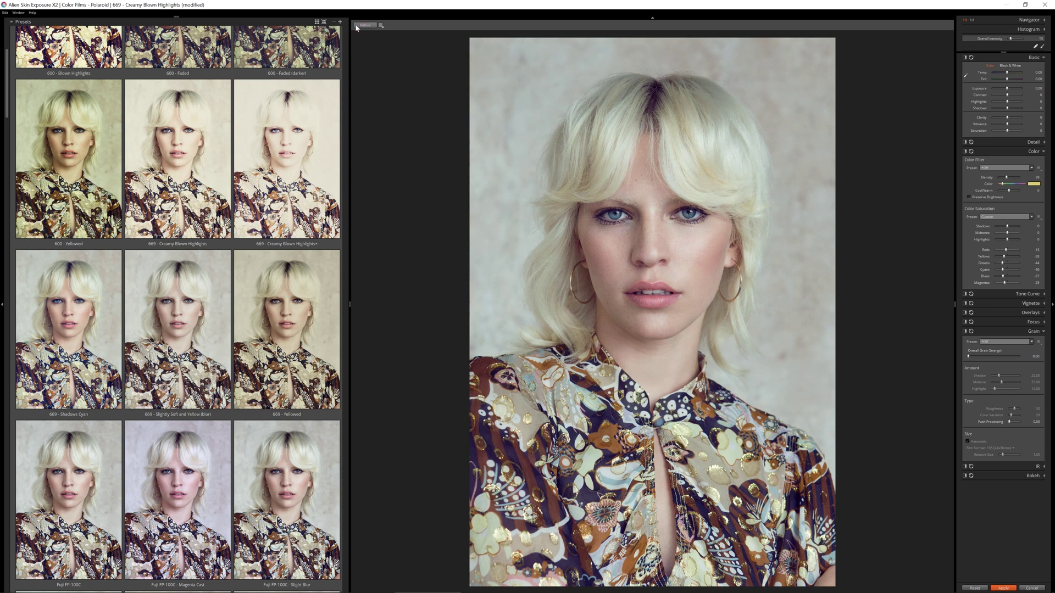
left_click(1005, 587)
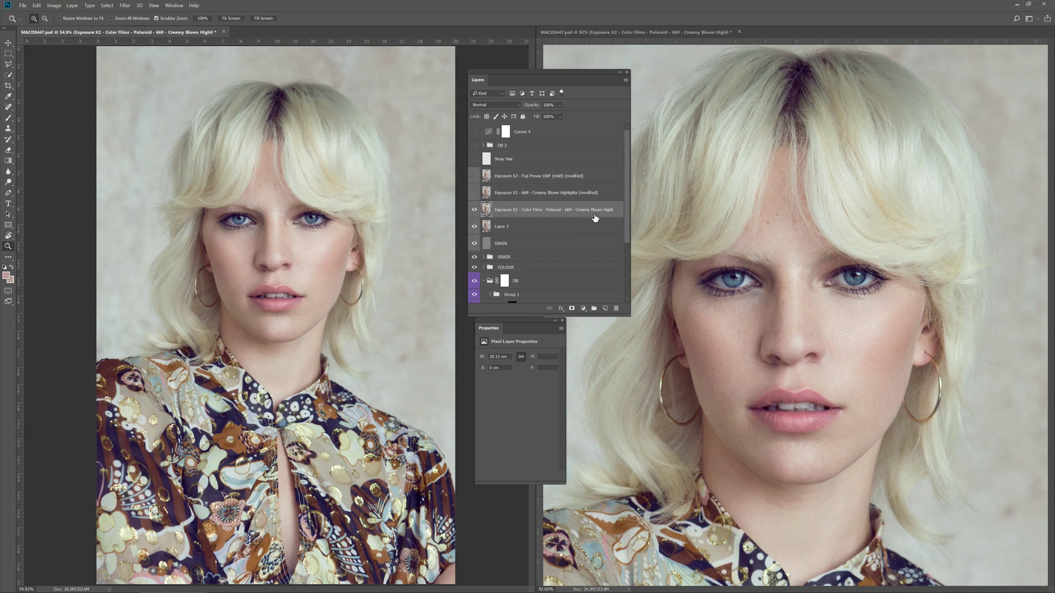
Toggle the newly generated Polaroid layer's visibility to check the effect, and delete that layer.
left_click(474, 210)
left_click(475, 211)
key("Delete")
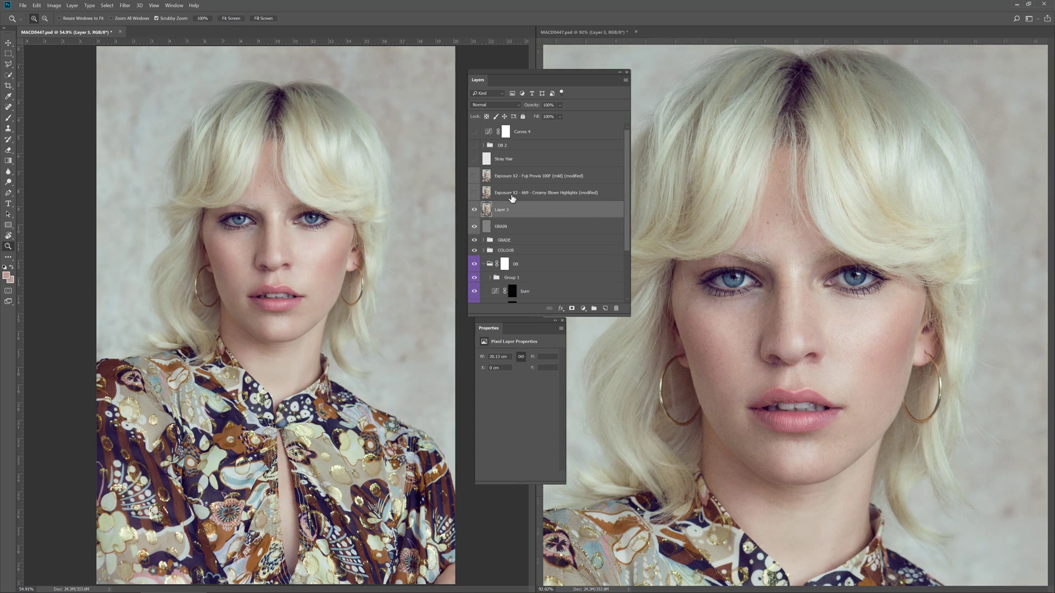
Show the existing Exposure X2 - 669 - Creamy Blown Highlights (modified) layer and make it the selected layer.
left_click(475, 193)
left_click(529, 192)
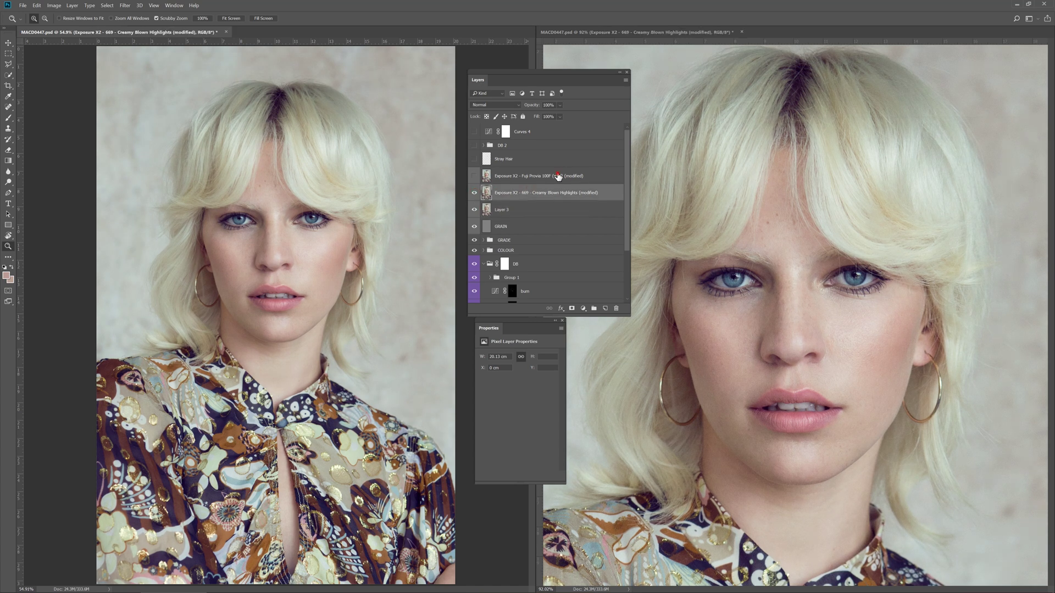
left_click(559, 177)
left_click(557, 195)
Open the Exposure X2 filter and collapse the Color Films Polaroid, Print and Print - Low Contrast preset categories.
left_click(130, 6)
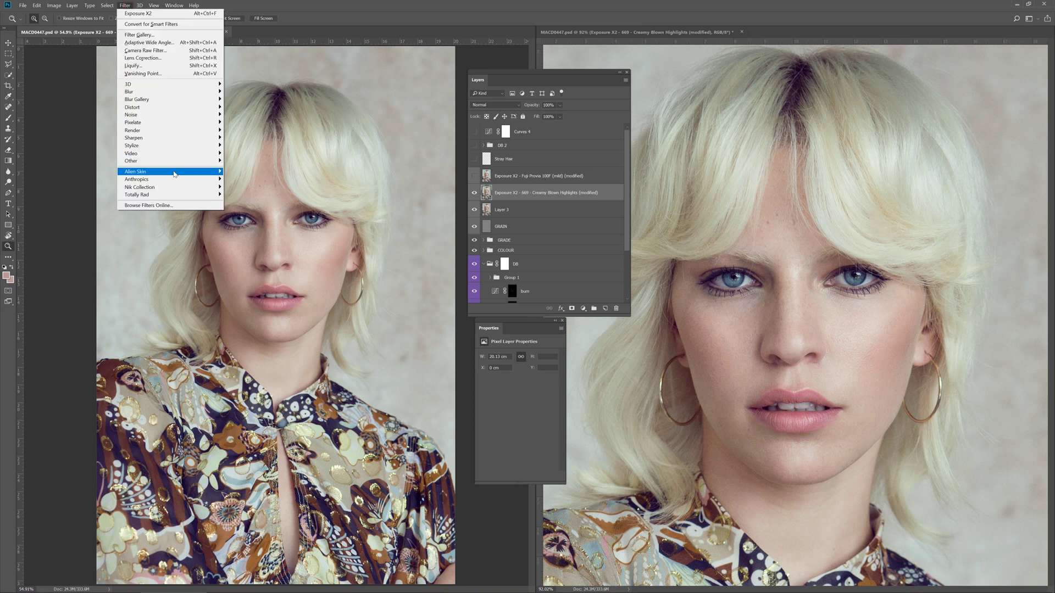
left_click(242, 173)
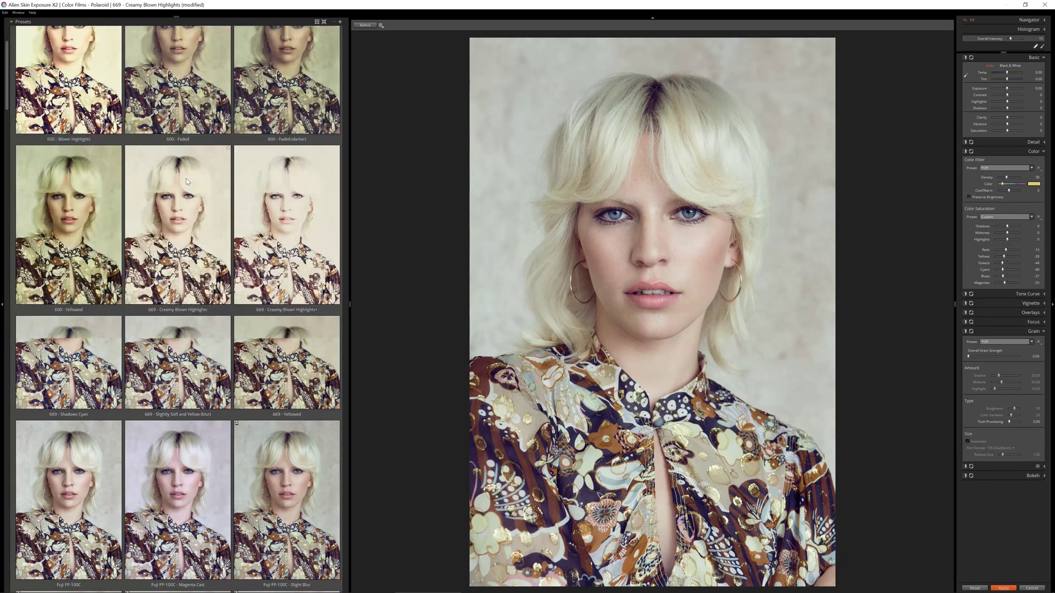
left_click(14, 154)
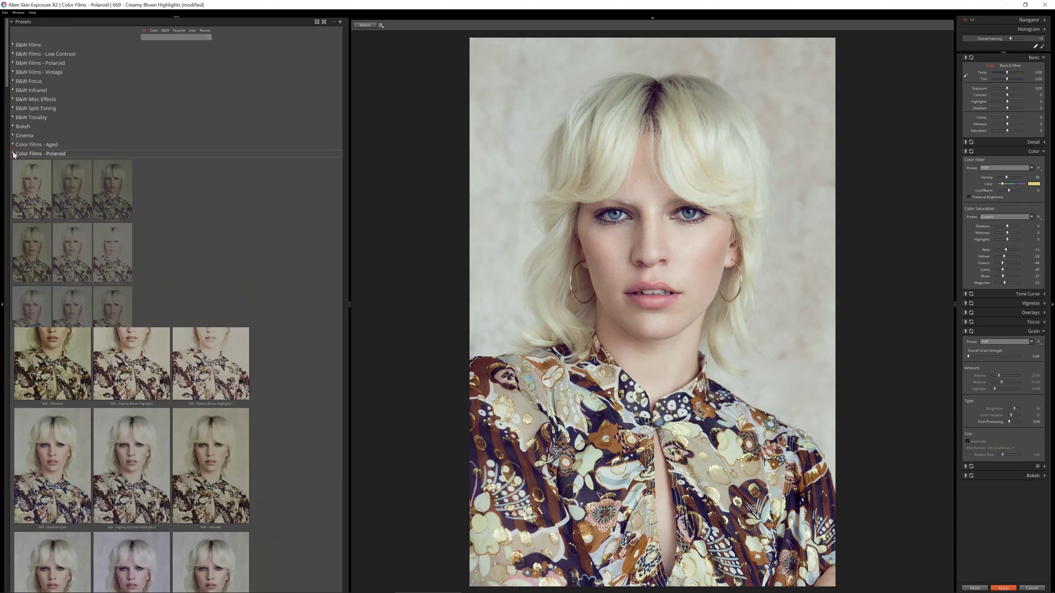
left_click(13, 164)
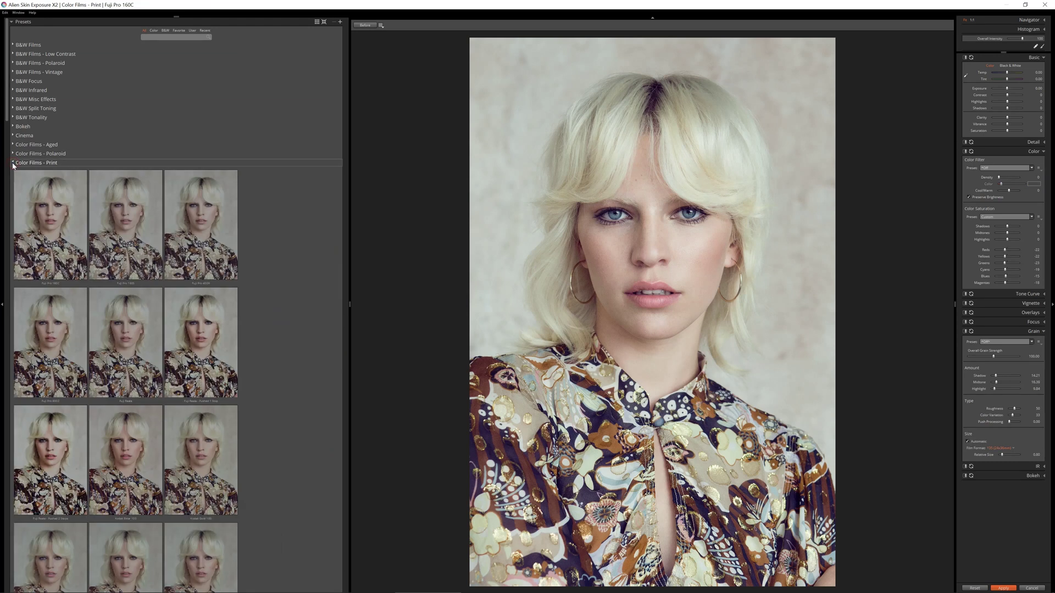
left_click(13, 172)
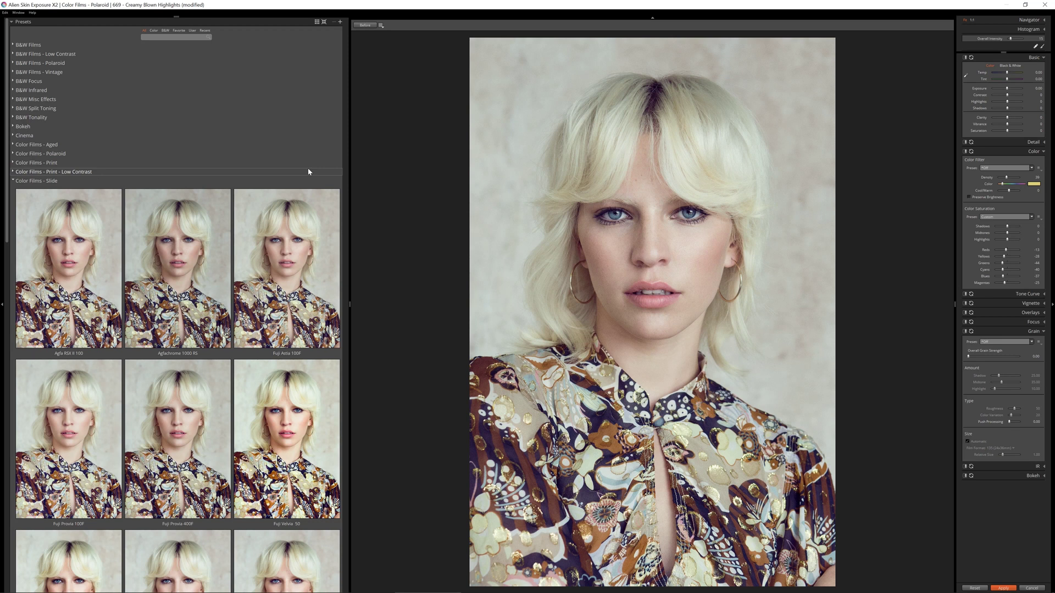
Choose the slide film preset Fuji Provia 100F, lower its overall intensity and apply the filter.
scroll(250, 275, "down", 3)
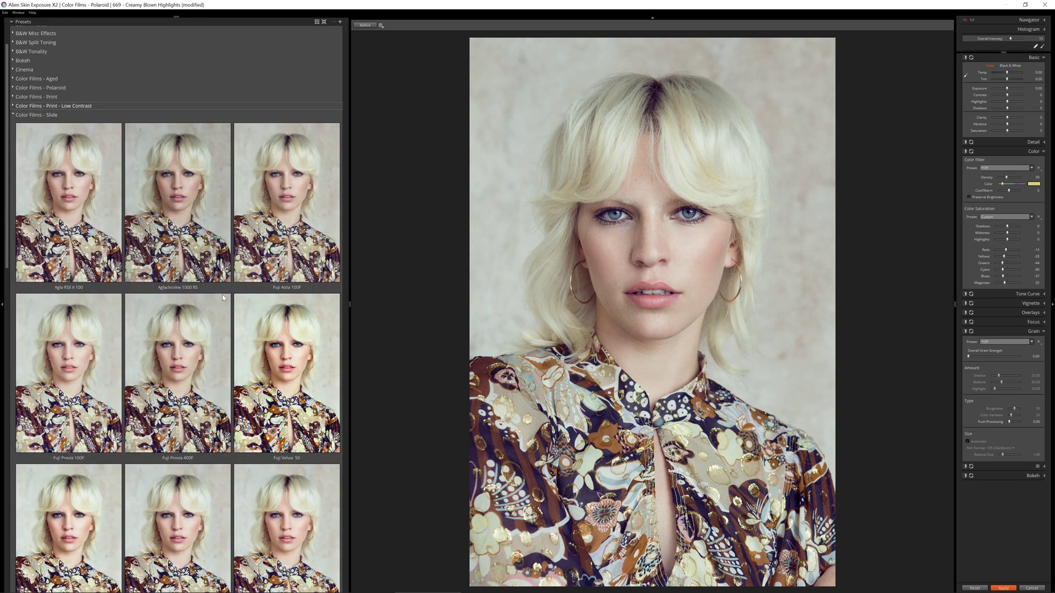
left_click(103, 368)
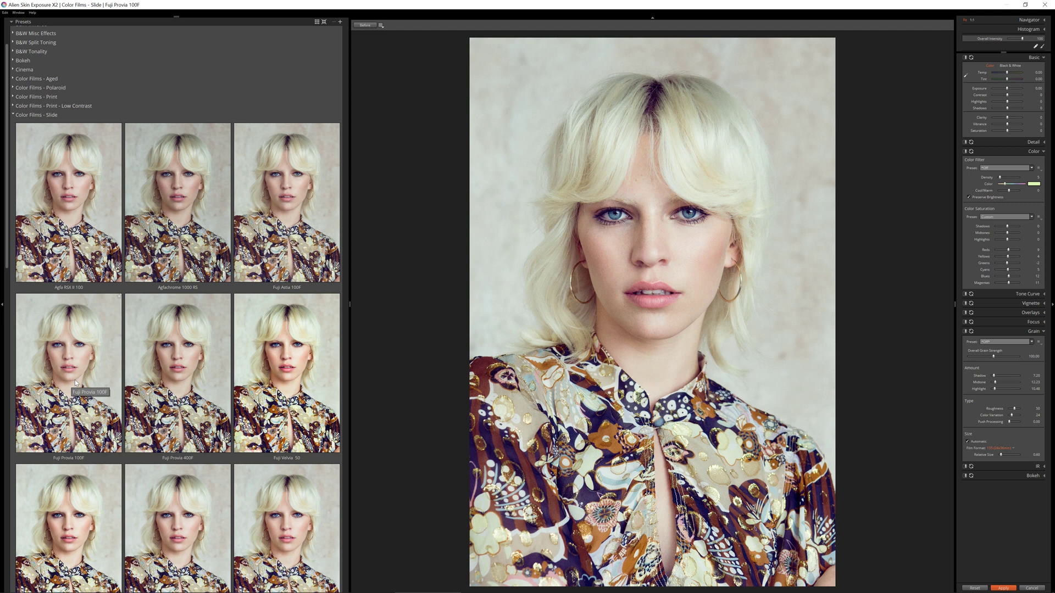
left_click(86, 360)
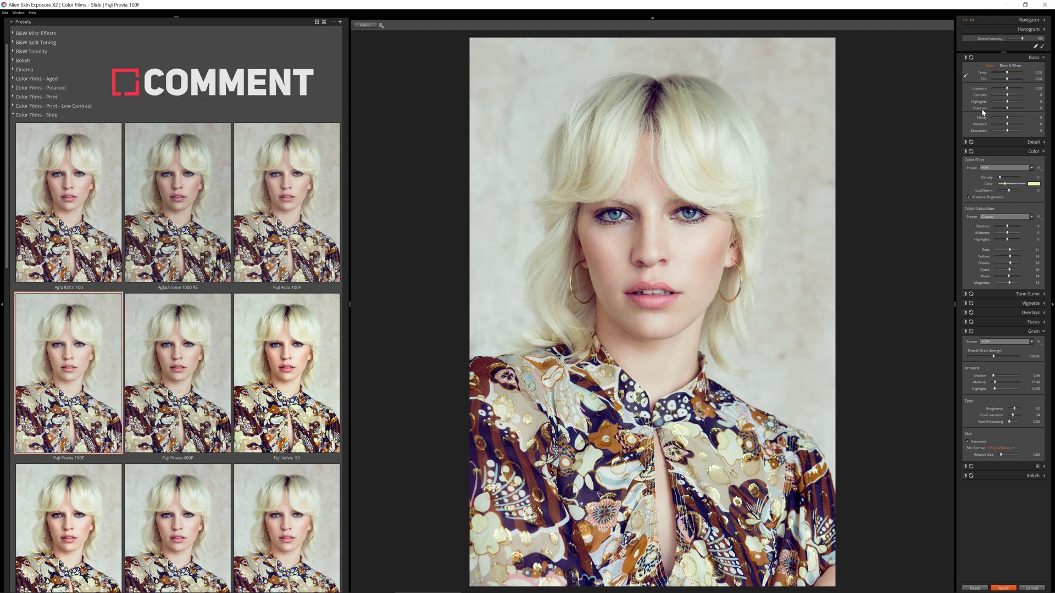
mouse_move(1022, 39)
left_mouse_down()
mouse_move(1010, 39)
mouse_move(1018, 42)
left_mouse_up()
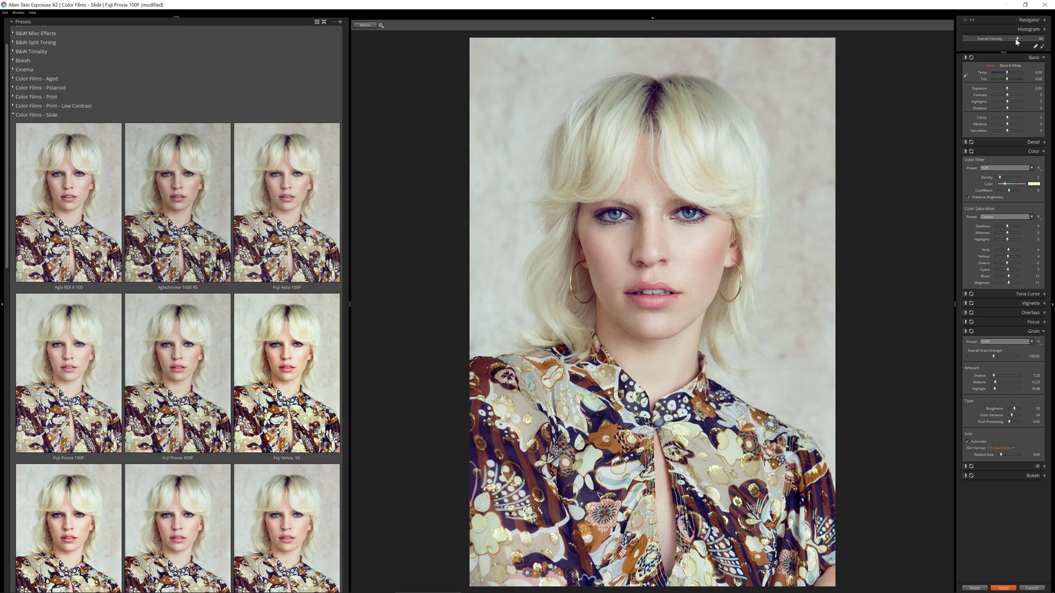
left_click(1003, 588)
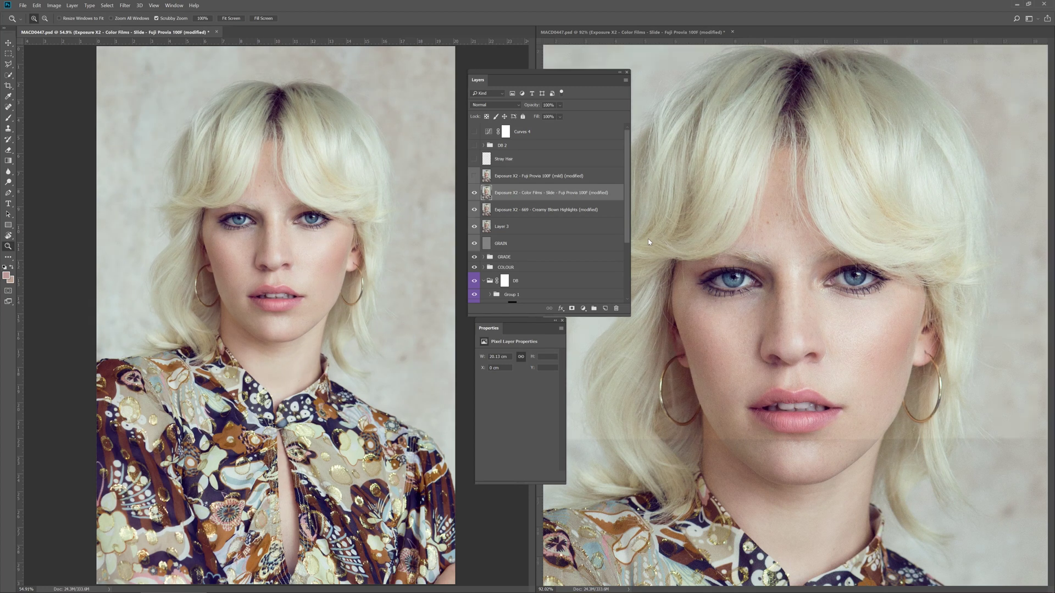
Toggle the new Fuji Provia 100F layer and the existing mild version in turn to compare their effects.
left_click(473, 194)
left_click(474, 194)
left_click(474, 195)
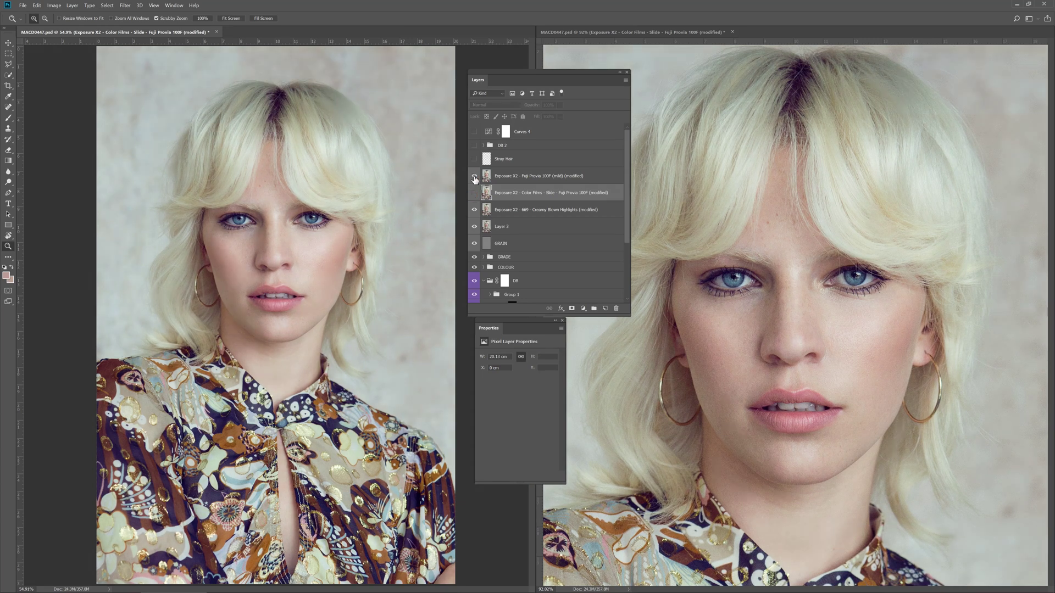
left_click(524, 175)
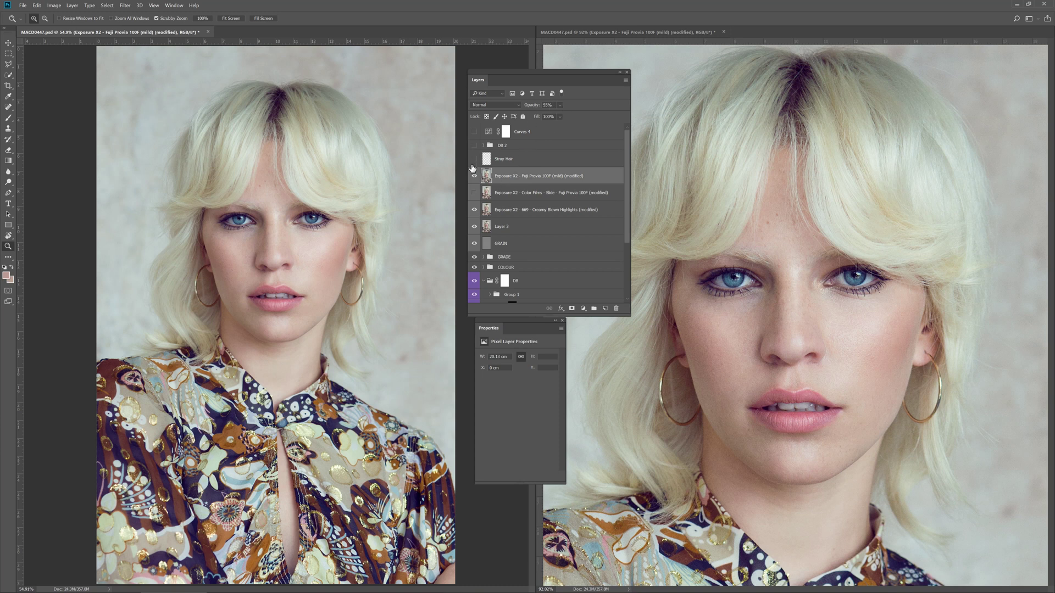
left_click(475, 176)
left_click(501, 193)
left_click(474, 193)
Set the new Fuji Provia 100F layer's opacity to 50%, reduce it further, and toggle its visibility to judge the strength.
left_click(538, 106)
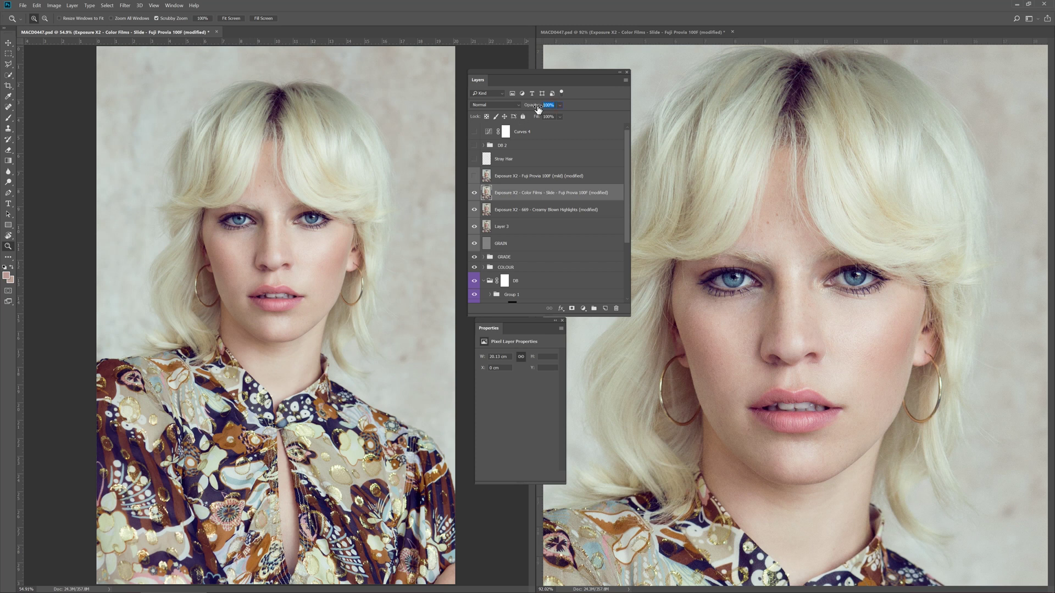
type("50")
left_click(474, 194)
left_click(474, 193)
left_click_drag(541, 106, 526, 109)
left_click(474, 193)
left_click(474, 193)
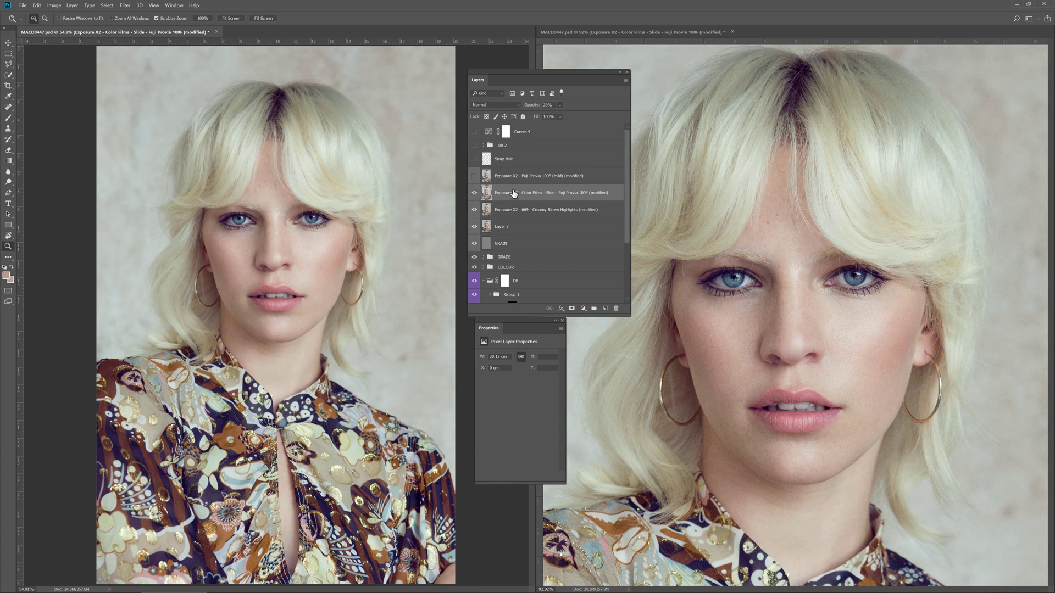
Show the existing Fuji Provia 100F (mild) layer and delete the newly generated Fuji Provia 100F layer.
left_click(474, 177)
key("Delete")
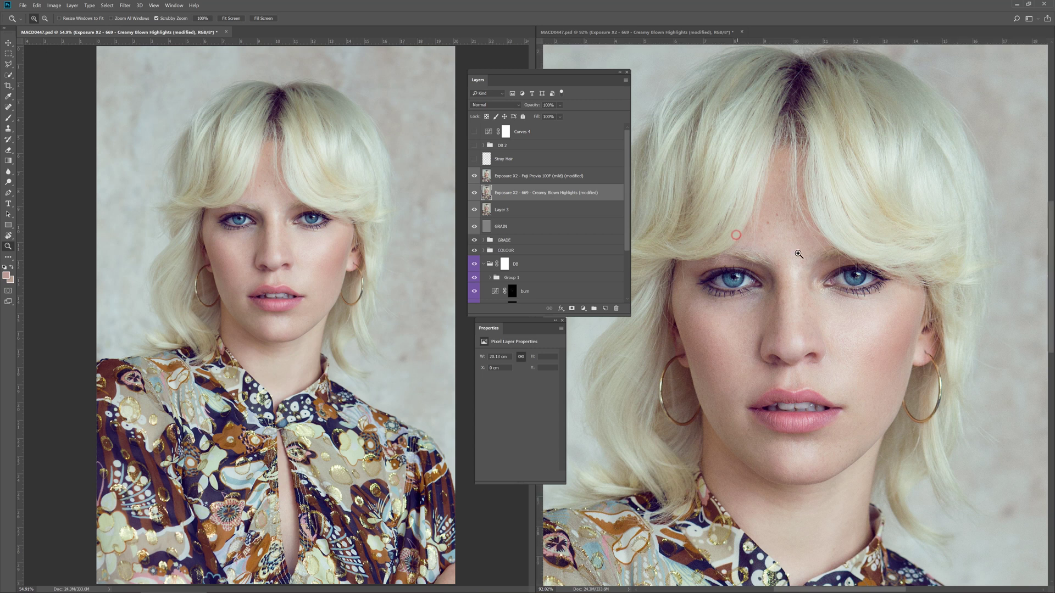
Select and show the Stray Hair layer, check its effect on the face close-up, and move the layer list off the close-up.
left_click_drag(839, 258, 810, 259)
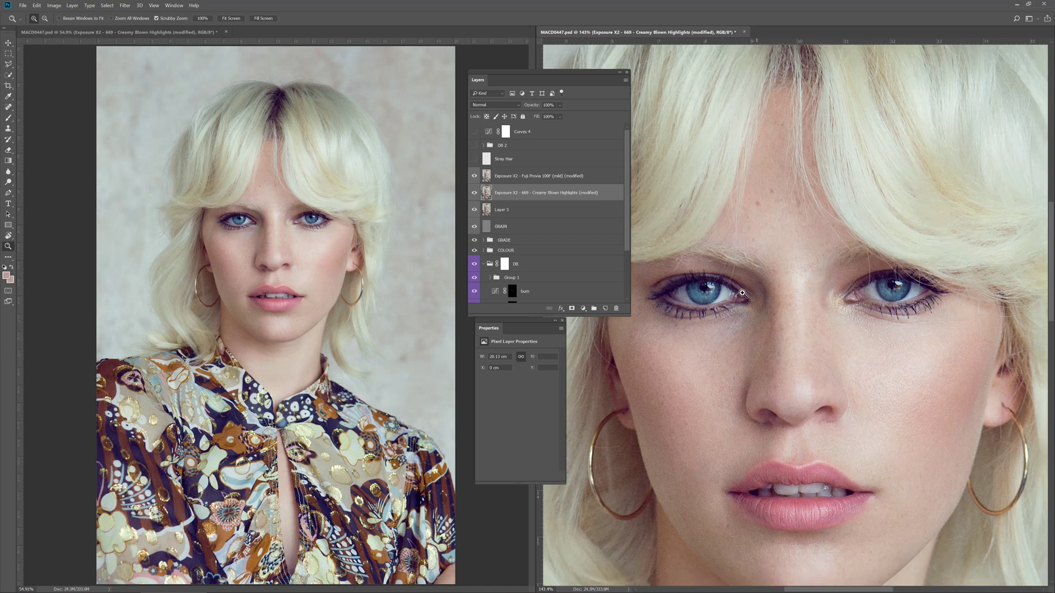
left_click(532, 161)
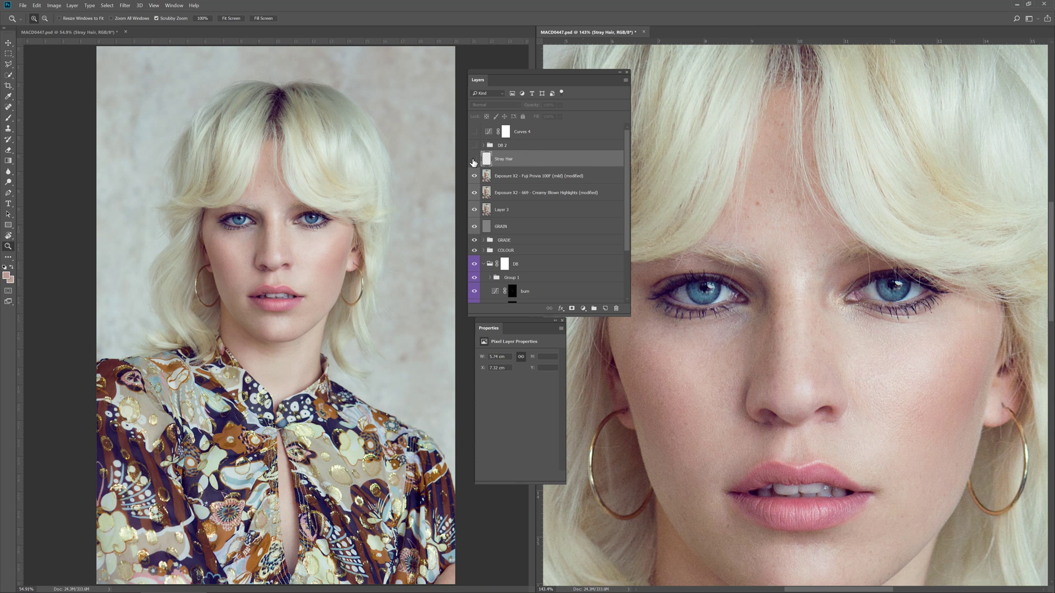
left_click(474, 161)
left_click(474, 159)
scroll(849, 272, "down", 2)
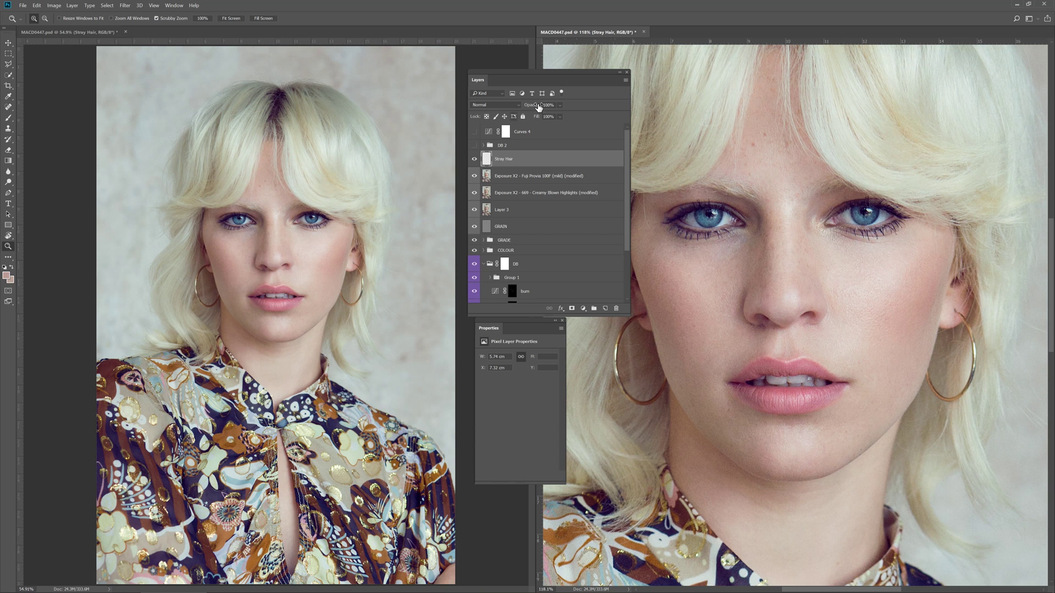
left_click_drag(550, 72, 504, 66)
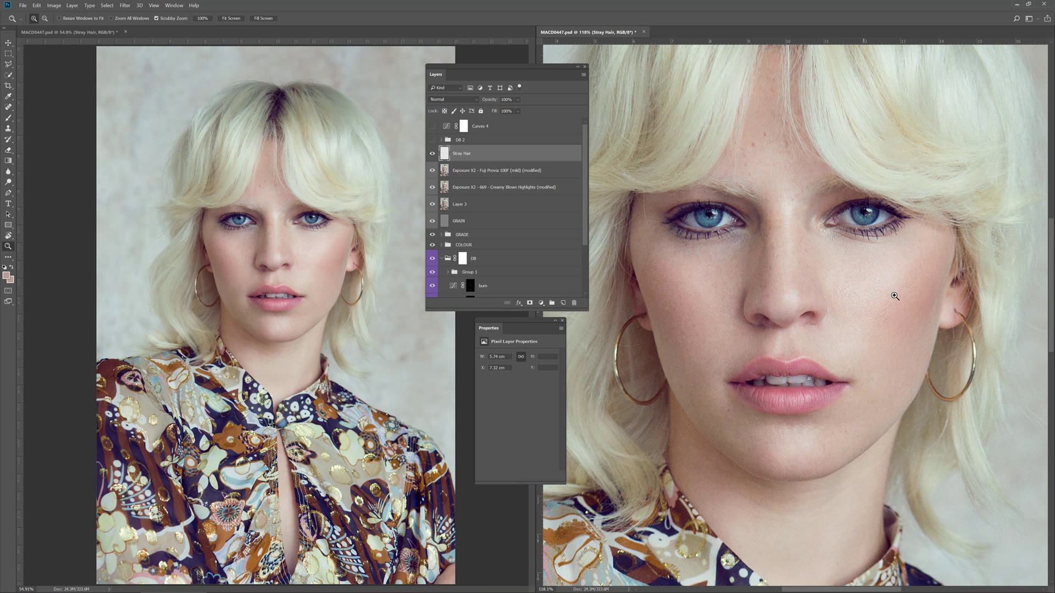
Show and expand the DB 2 group, view the Dodge 2 mask, and toggle the Dodge 2 layer to check its effect.
left_click(432, 140)
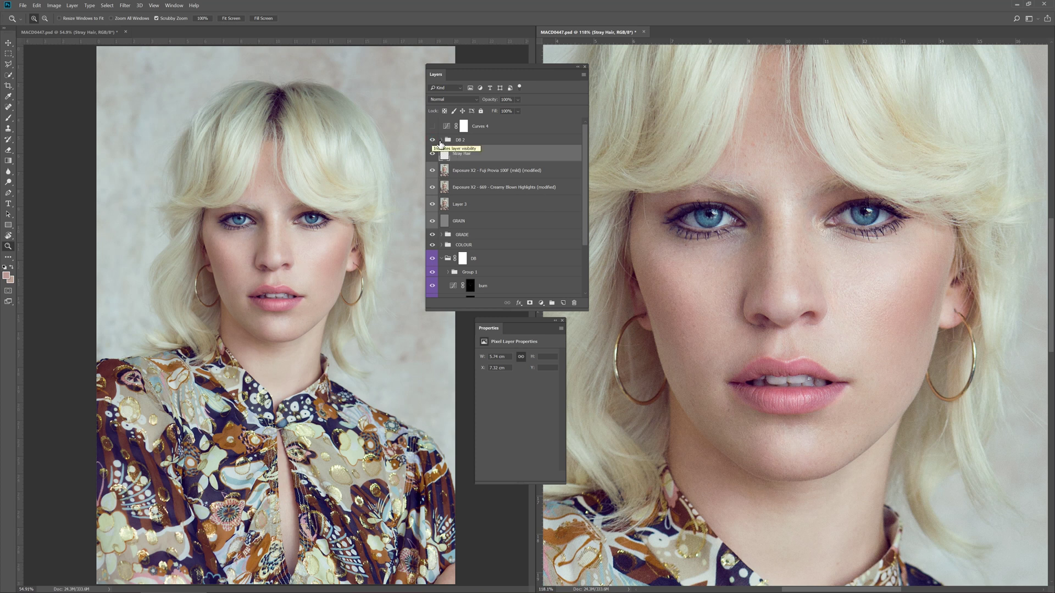
left_click(441, 140)
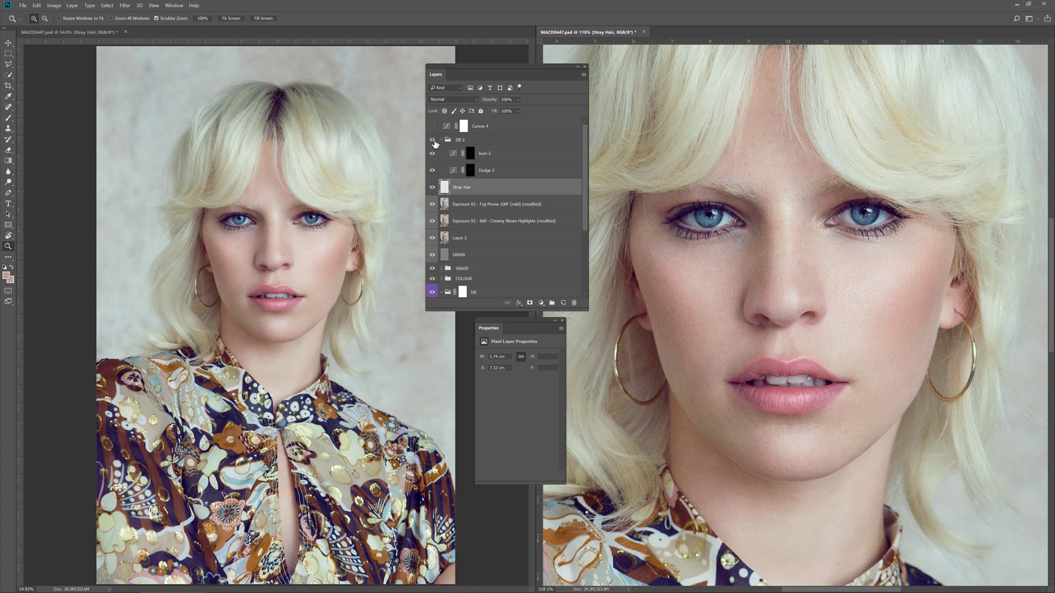
left_click(469, 170, "alt")
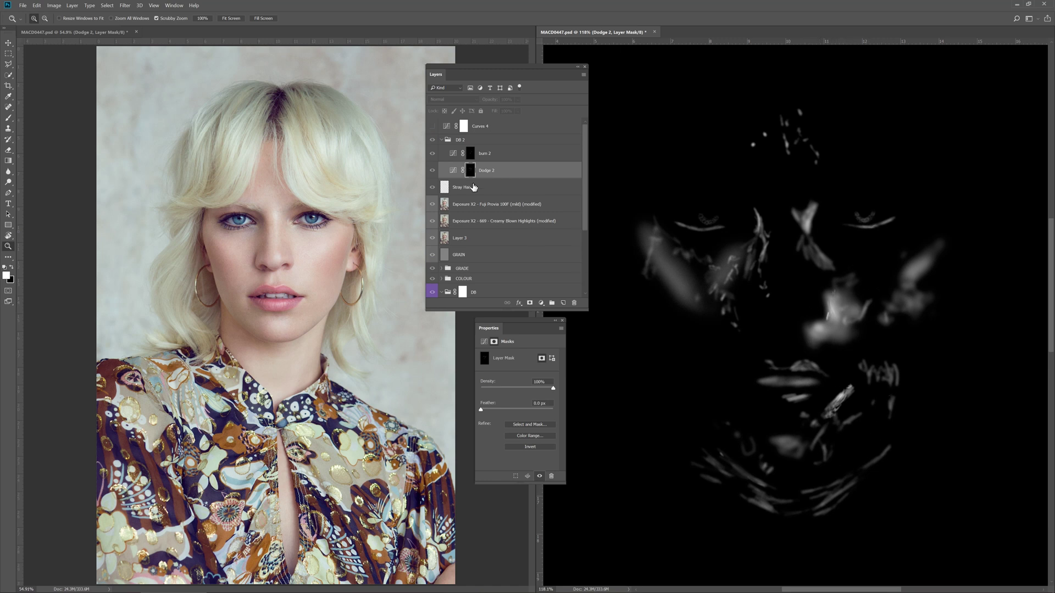
left_click(433, 171)
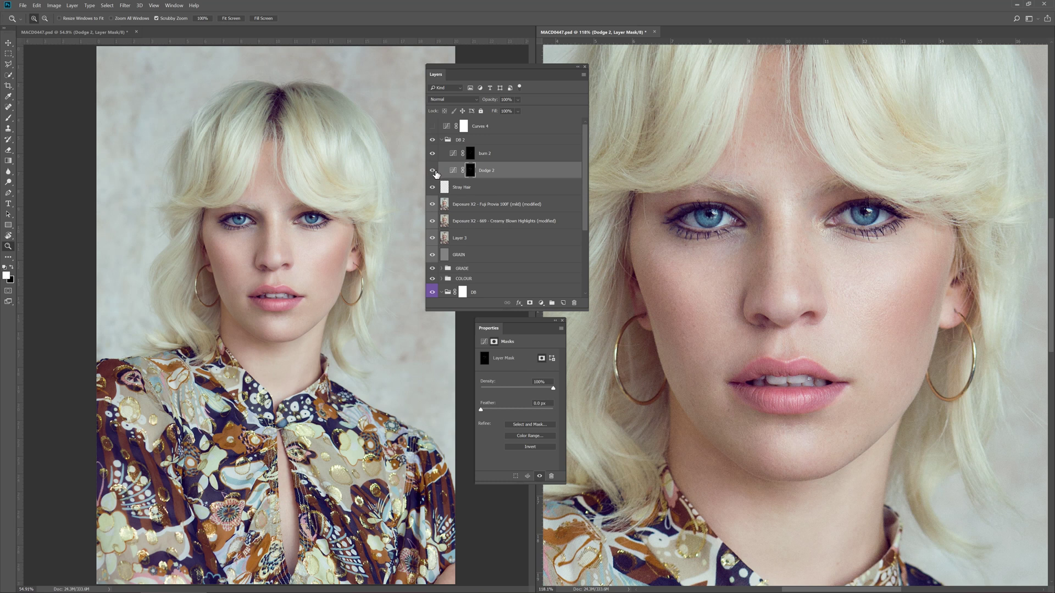
left_click(431, 171)
left_click(432, 171)
View the burn 2 layer's mask on its own, return to the image, and toggle the layer to check its effect.
key("alt")
left_click(470, 156, "alt")
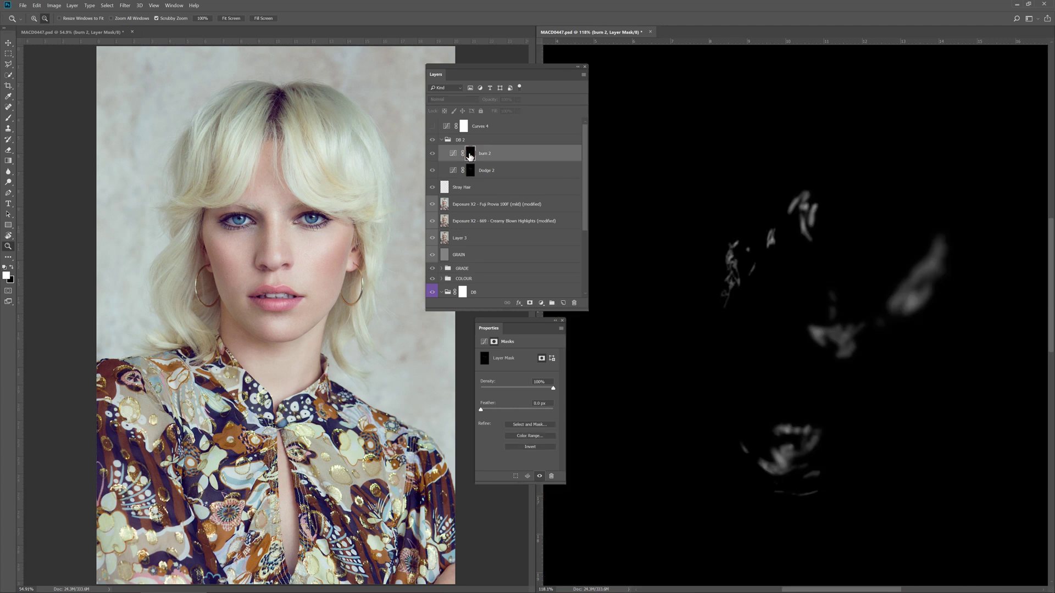
left_click(469, 156, "alt")
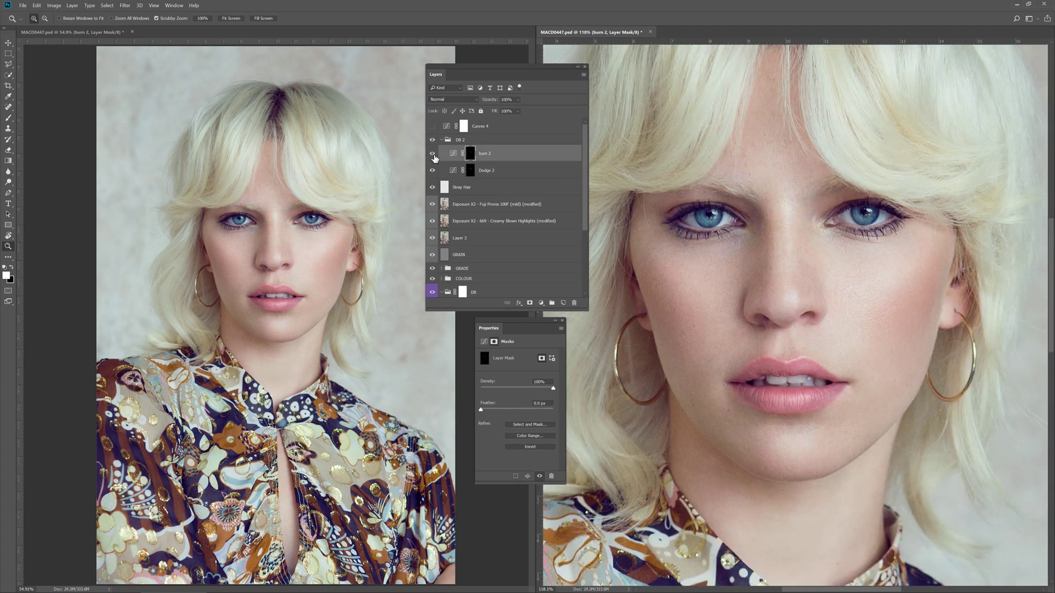
left_click(433, 155)
left_click(432, 156)
Show and select the Curves 4 adjustment layer above the DB 2 group and collapse that group.
left_click(432, 126)
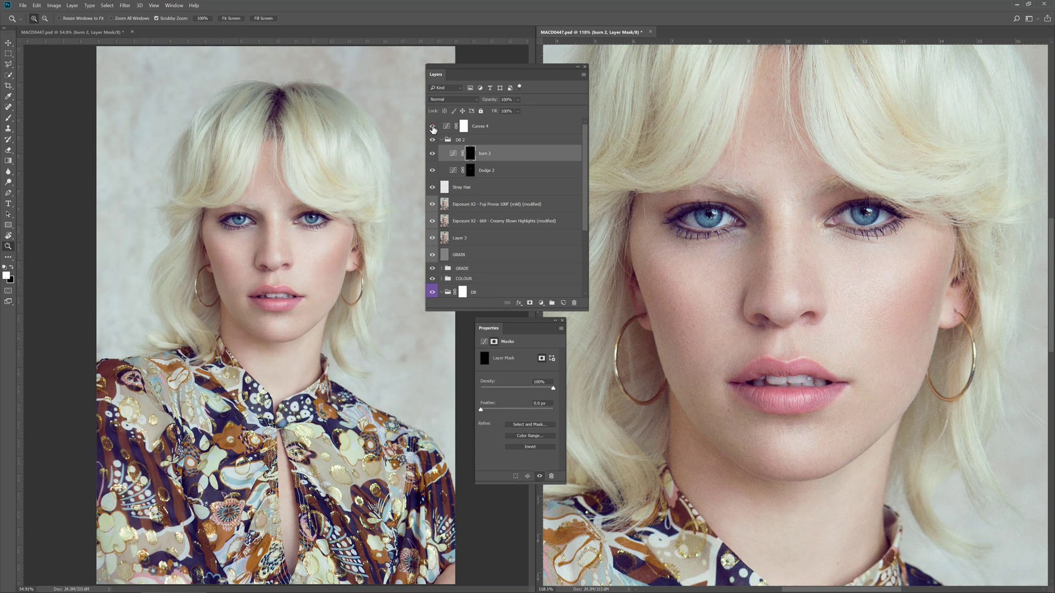
left_click(443, 127)
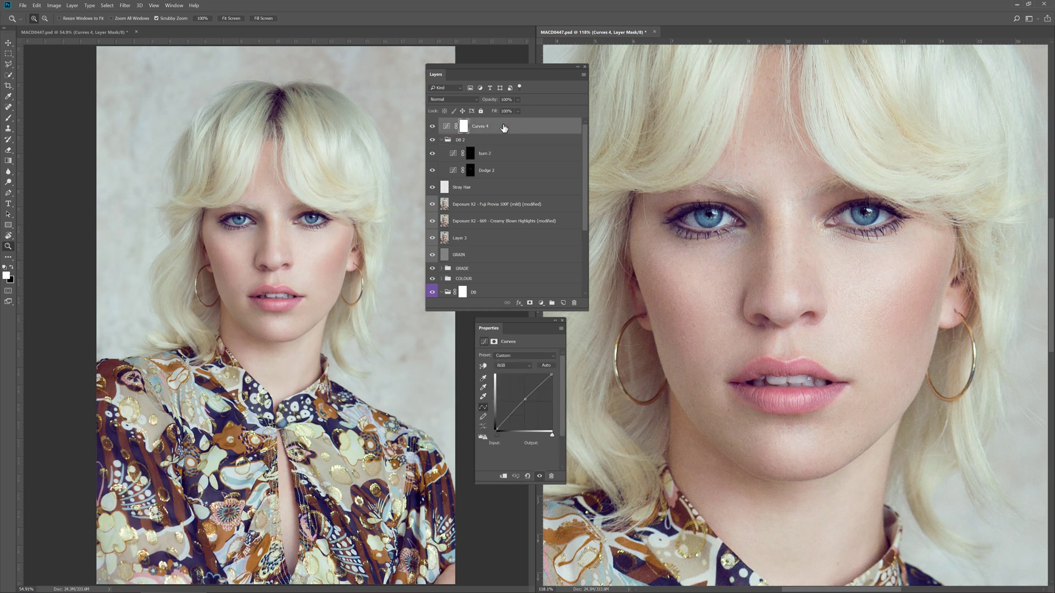
left_click(442, 139)
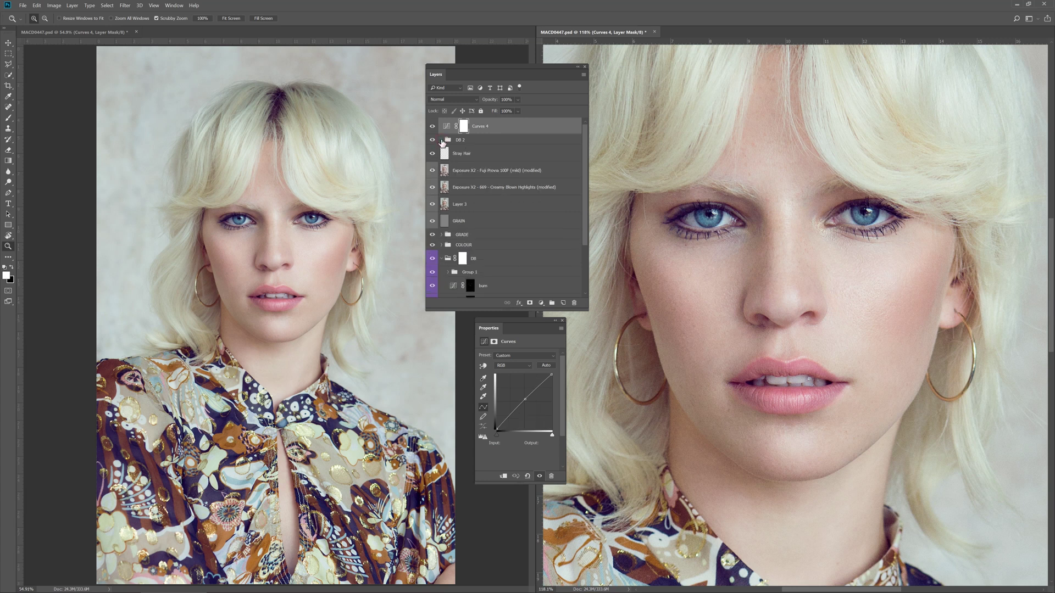
Compare the whole portrait before and after retouching by isolating Layer 0 and restoring all the other layers.
left_click_drag(776, 278, 814, 293)
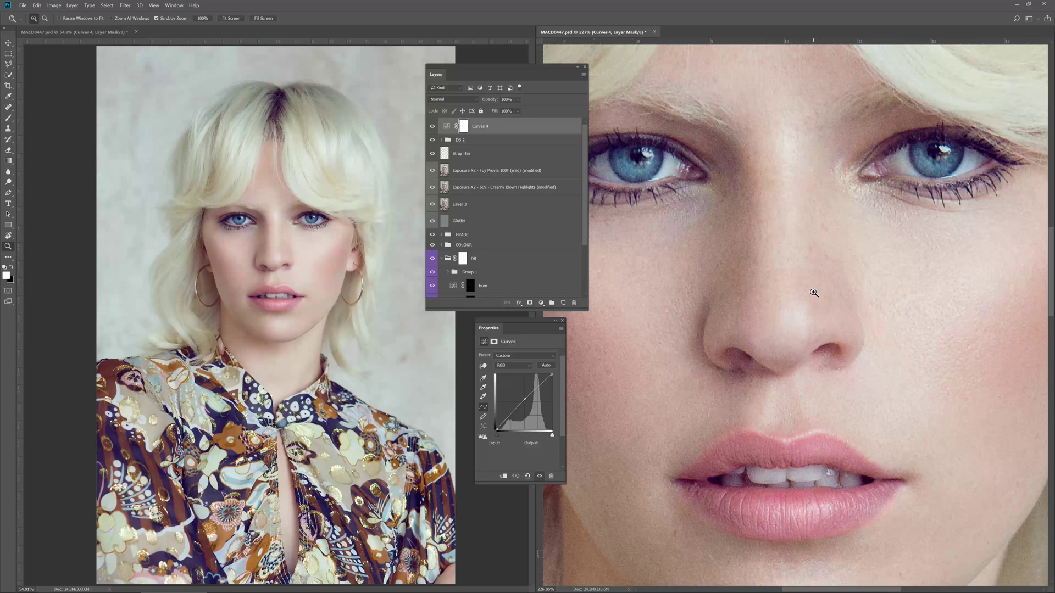
key("ctrl+1")
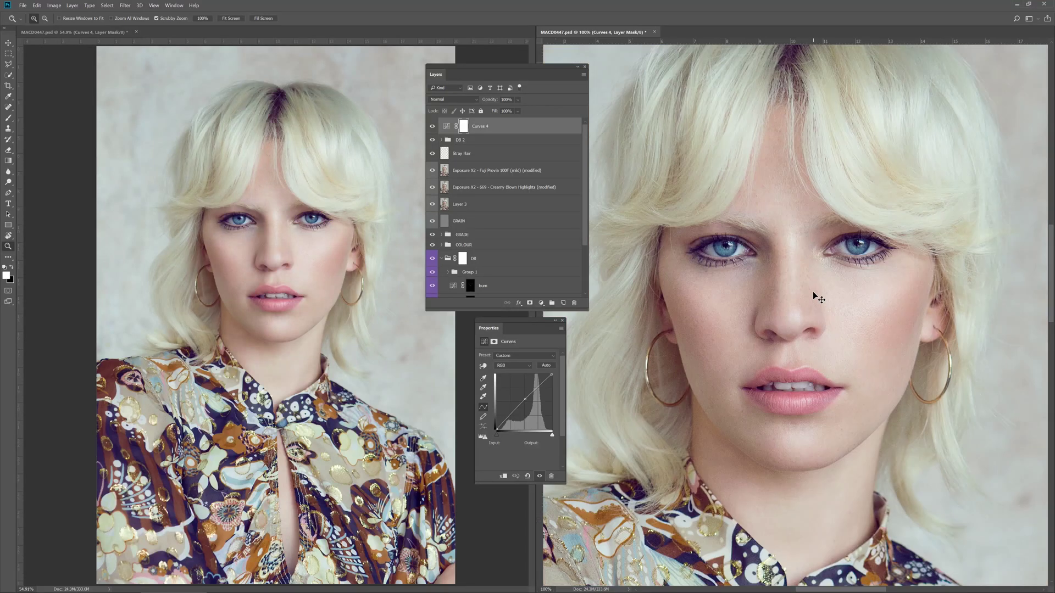
key("ctrl+minus")
key("ctrl+minus")
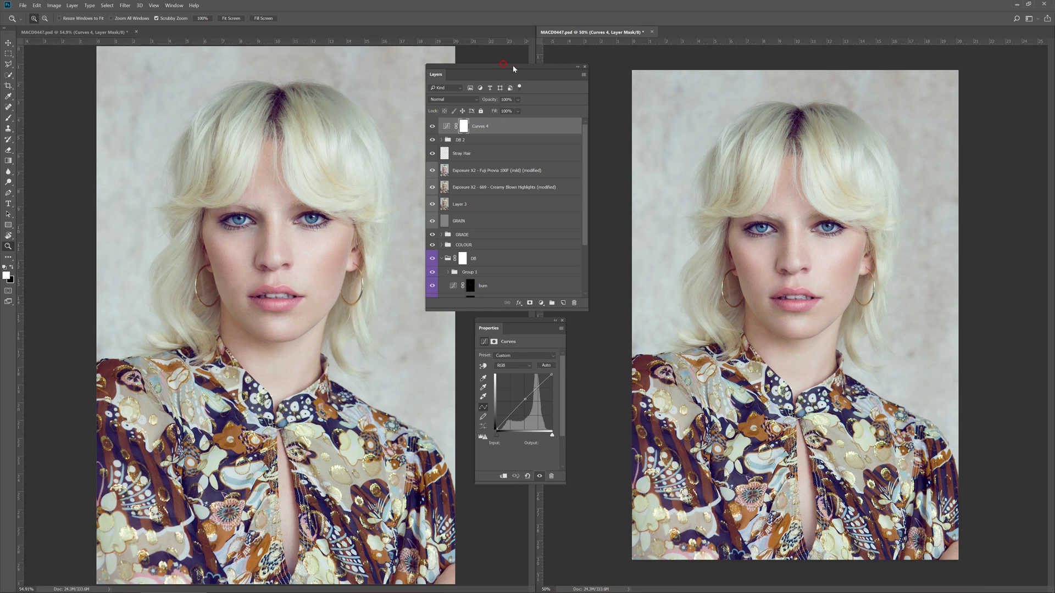
key("ctrl+Tab")
left_click_drag(545, 65, 564, 64)
scroll(575, 199, "down", 3)
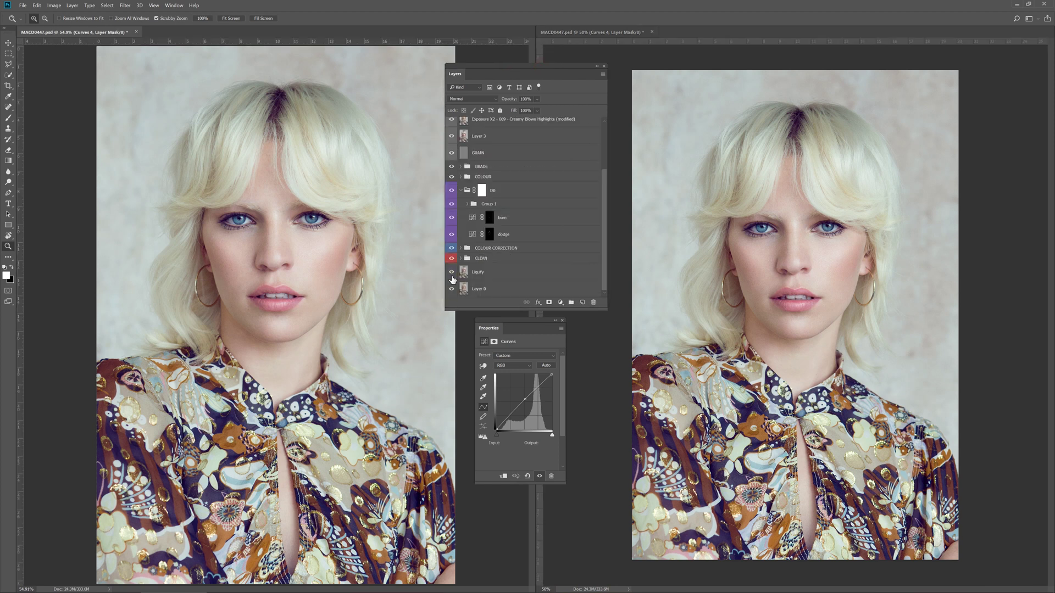
left_click(452, 289, "alt")
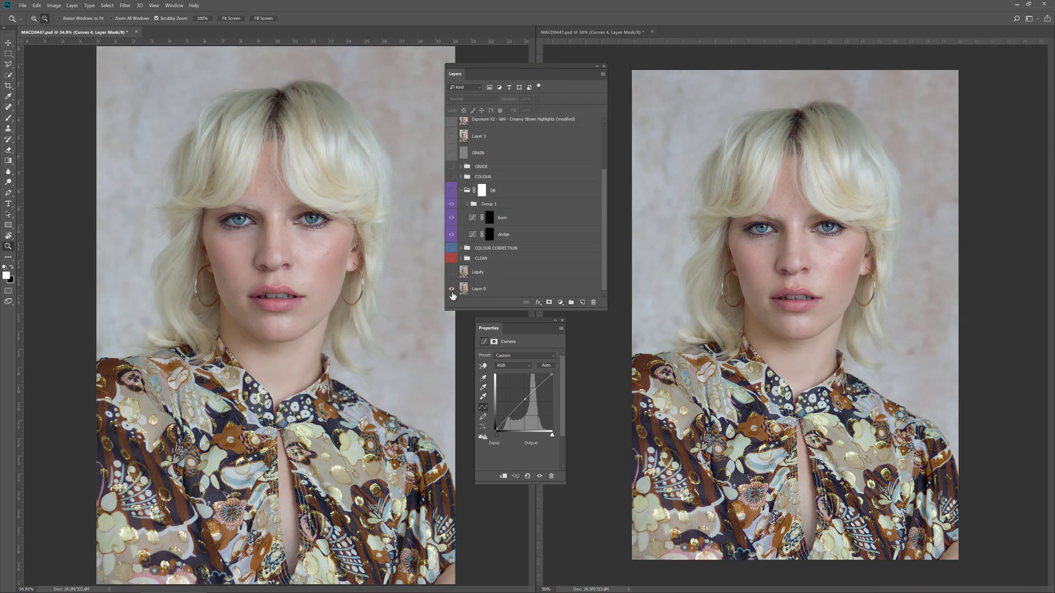
left_click(451, 289, "alt")
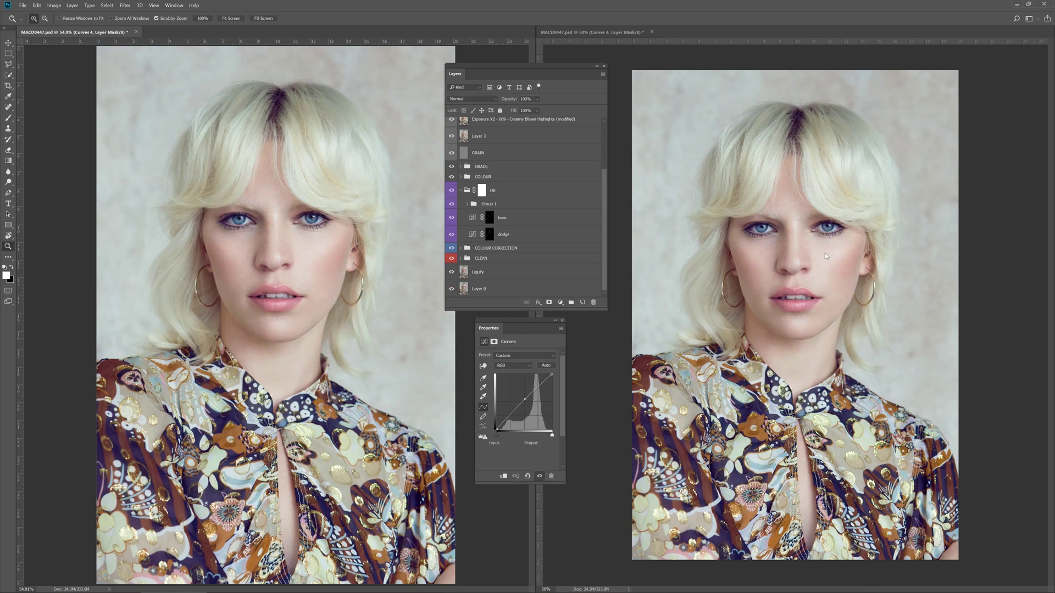
Select and collapse the purple DB group to shorten the layer list.
left_click(830, 270)
left_click_drag(822, 255, 843, 247)
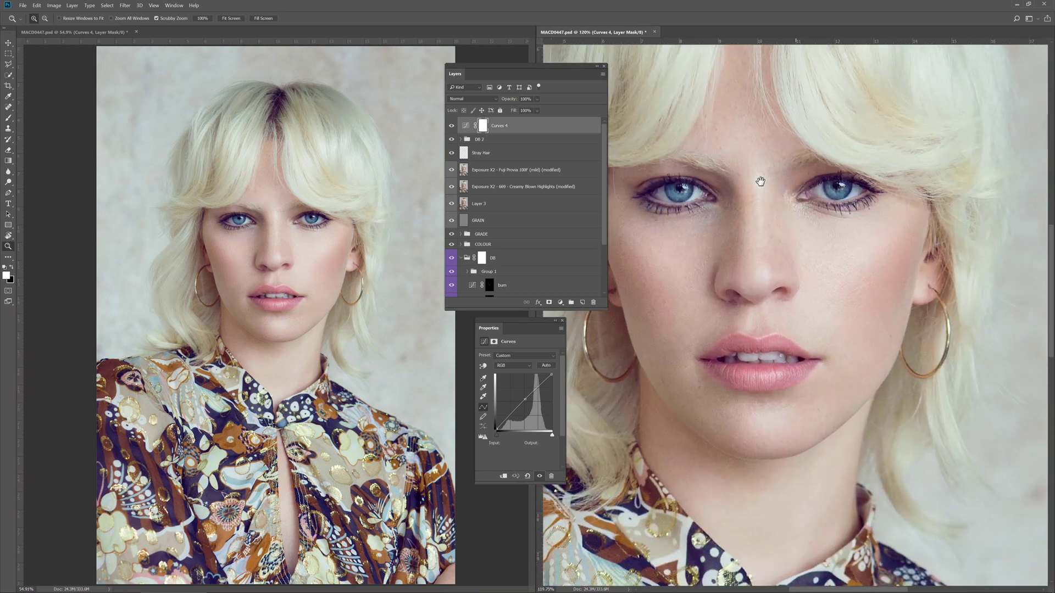
left_click_drag(760, 182, 798, 235)
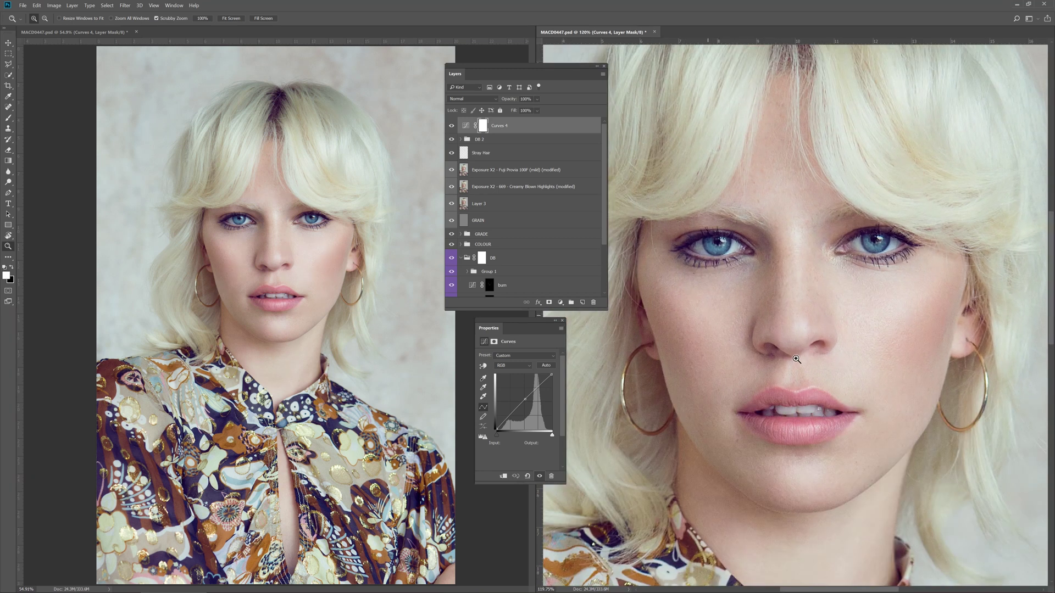
left_click_drag(801, 361, 803, 361)
scroll(537, 242, "down", 2)
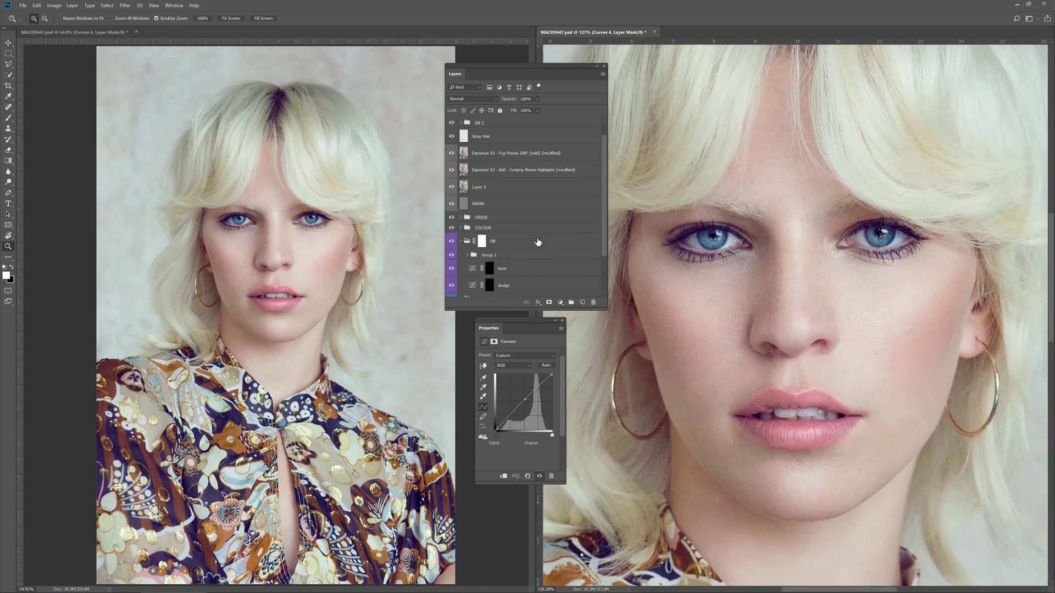
left_click(462, 227)
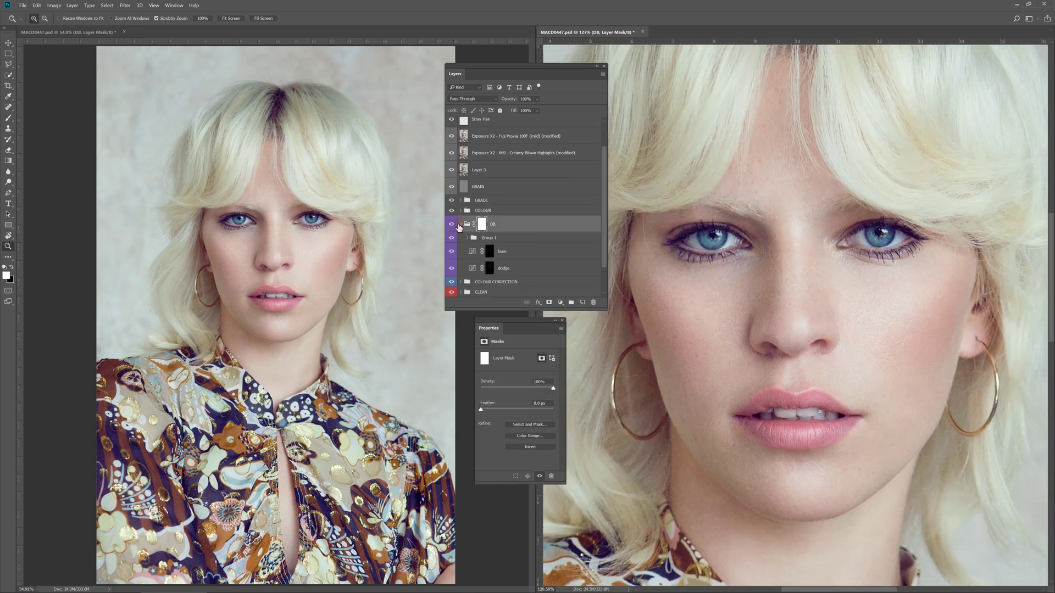
left_click(461, 225)
scroll(538, 253, "up", 2)
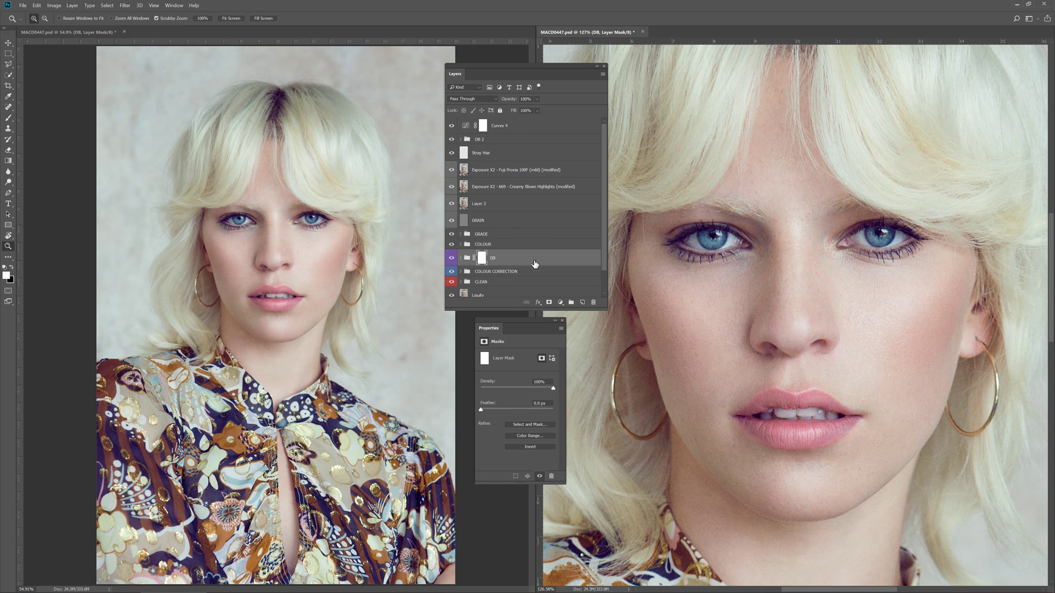
Close the mask properties and make the layer list taller and narrower so the whole stack fits.
scroll(534, 263, "down", 1)
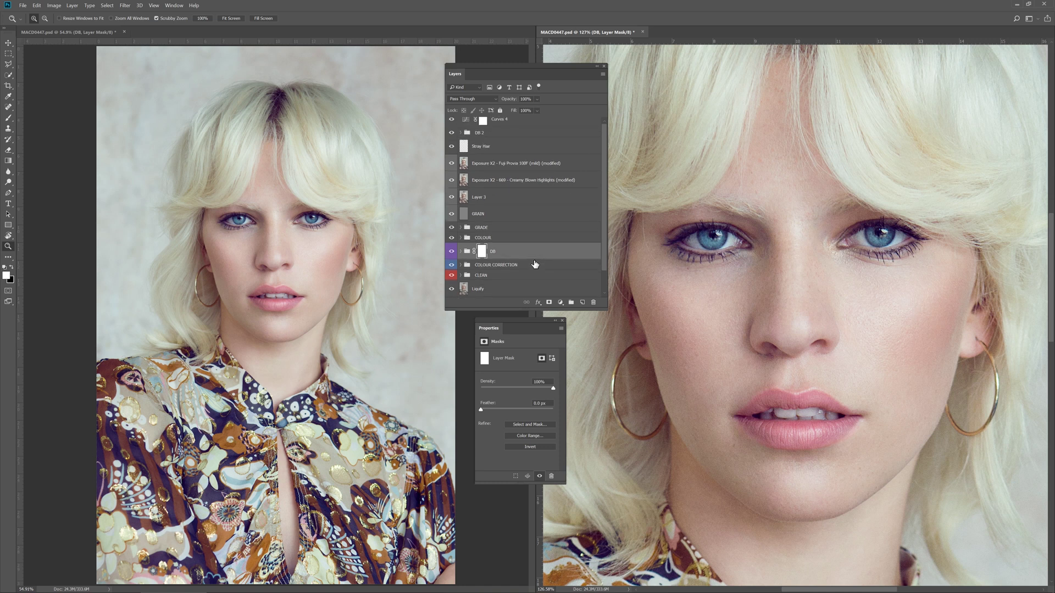
scroll(534, 264, "up", 1)
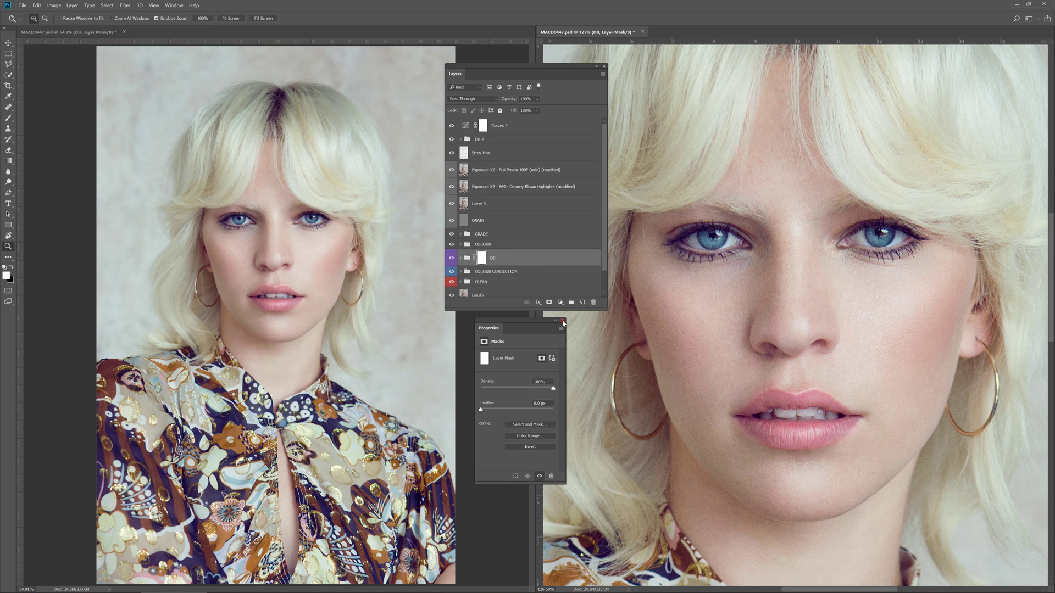
left_click(563, 322)
left_click_drag(519, 311, 519, 334)
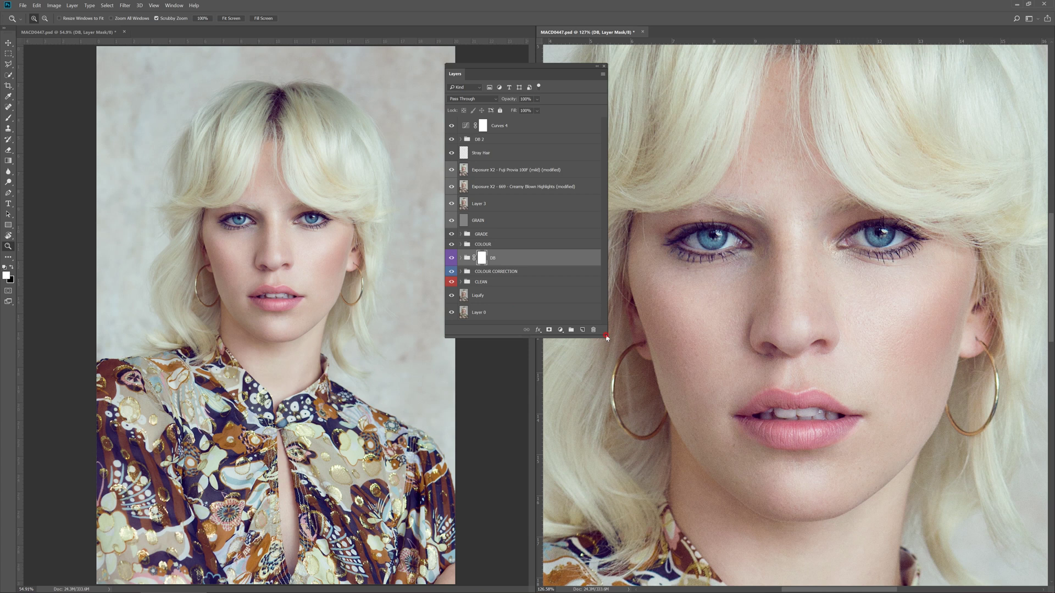
left_click_drag(606, 335, 581, 353)
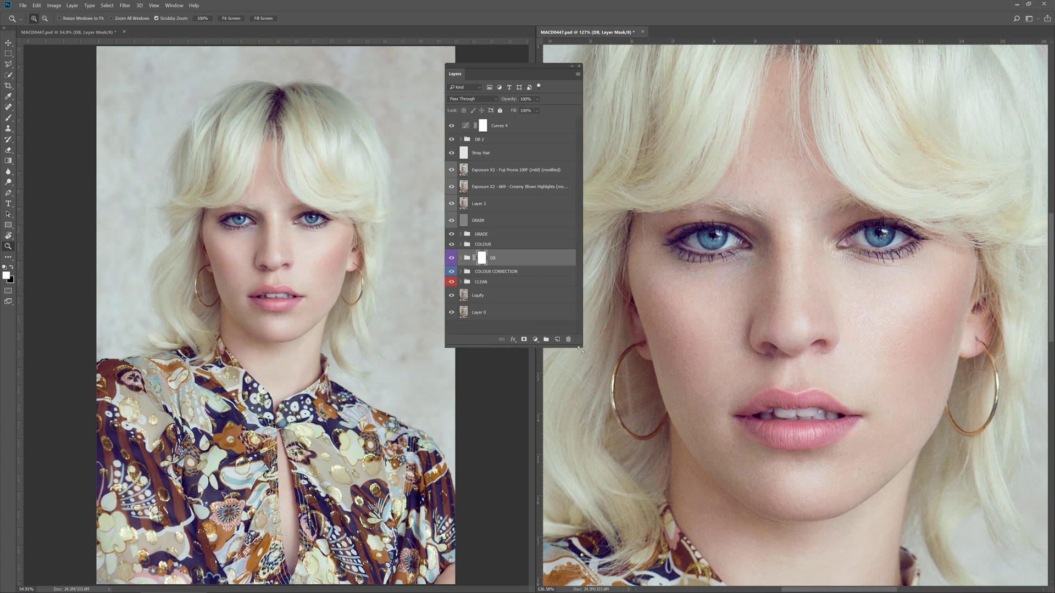